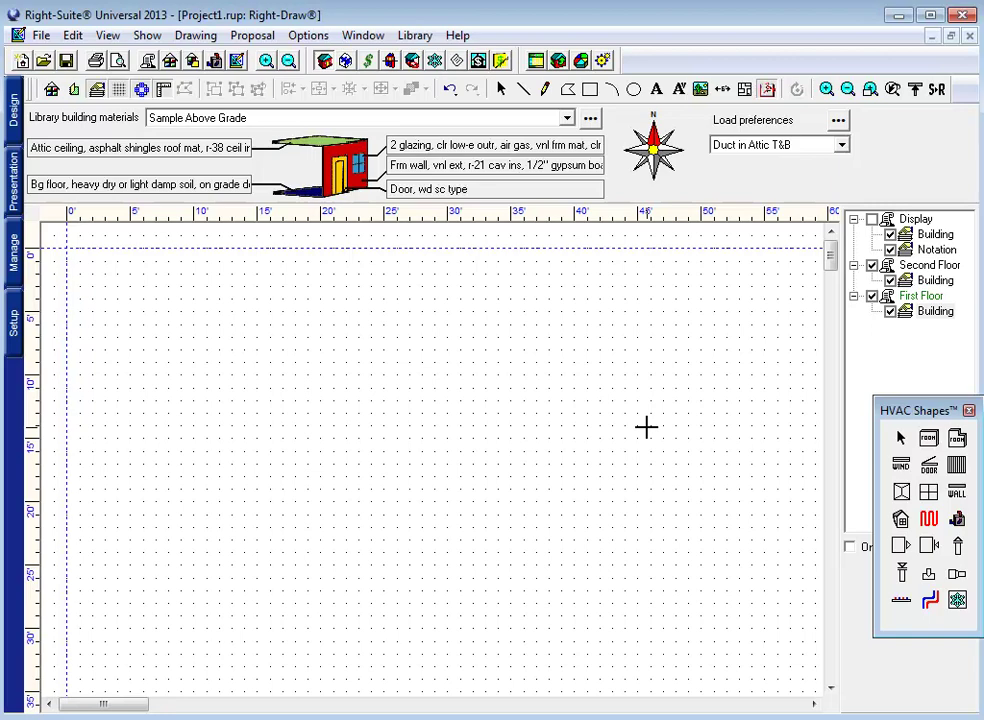
# Place page 2 of the PDF, the Level 1 floor plan, on the First Floor and shift it slightly
pyautogui.moveTo(48, 260); pyautogui.dragTo(769, 703)
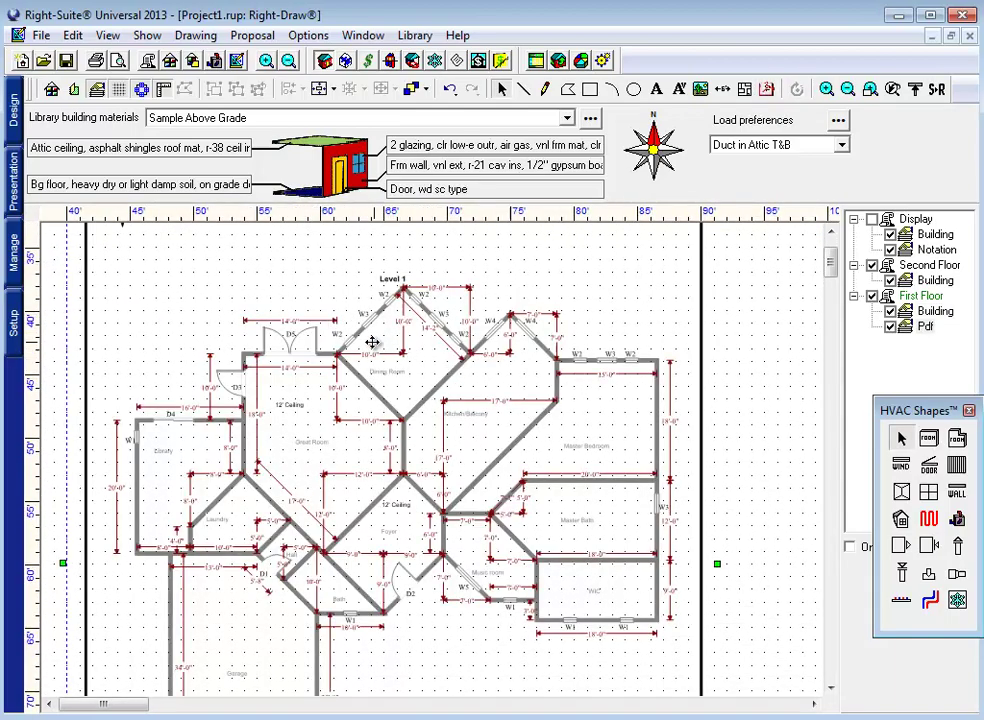
pyautogui.middleClick(373, 343)
pyautogui.moveTo(348, 323); pyautogui.dragTo(382, 388, button='middle')
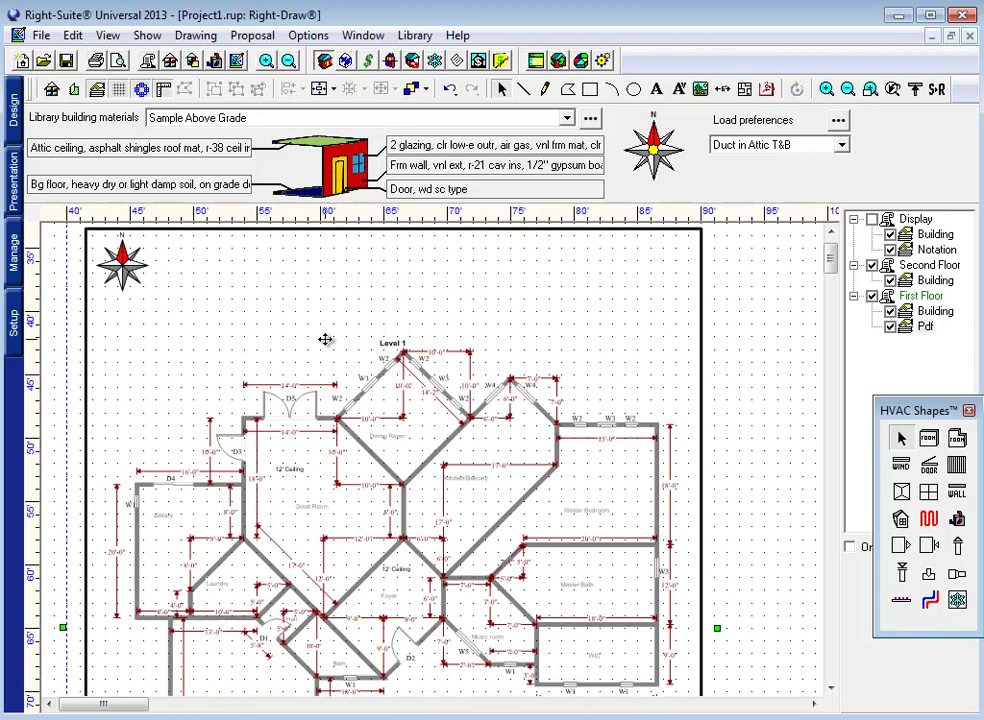
pyautogui.moveTo(403, 411); pyautogui.dragTo(372, 371)
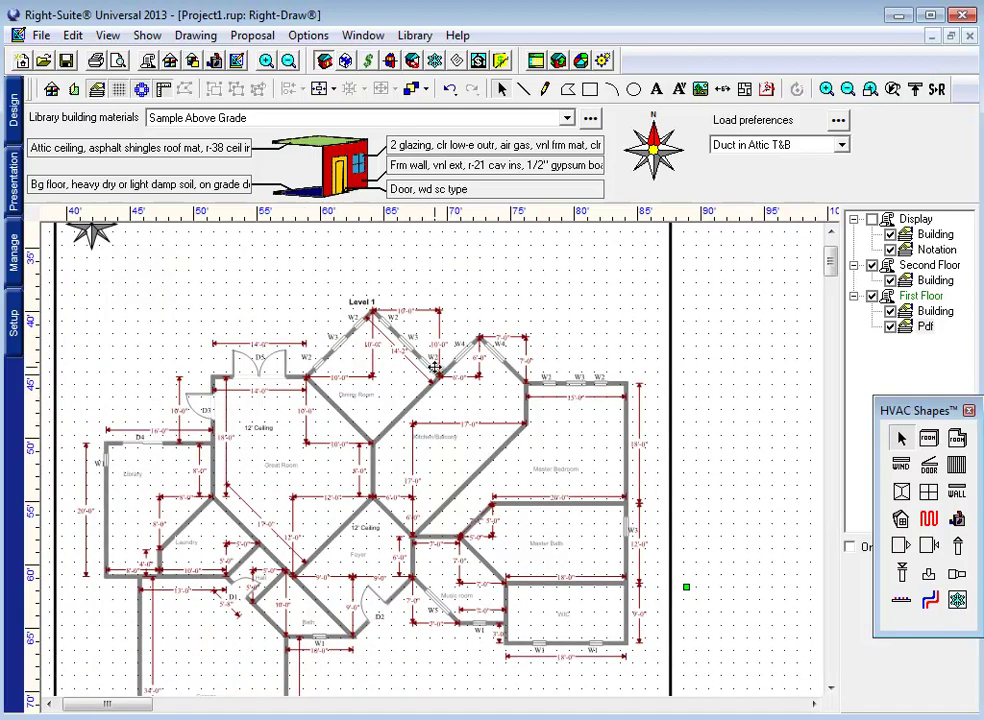
# Try rotation angles of 90, 180 and 270 degrees on the Level 1 PDF plan and return it to 0
pyautogui.doubleClick(381, 344)
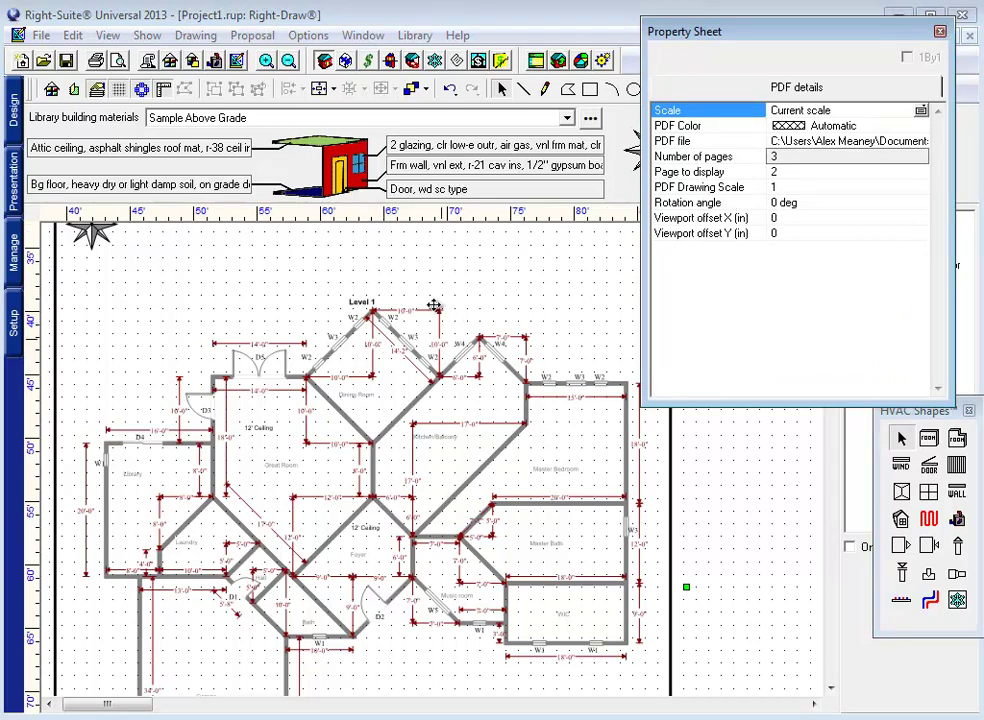
pyautogui.click(750, 203)
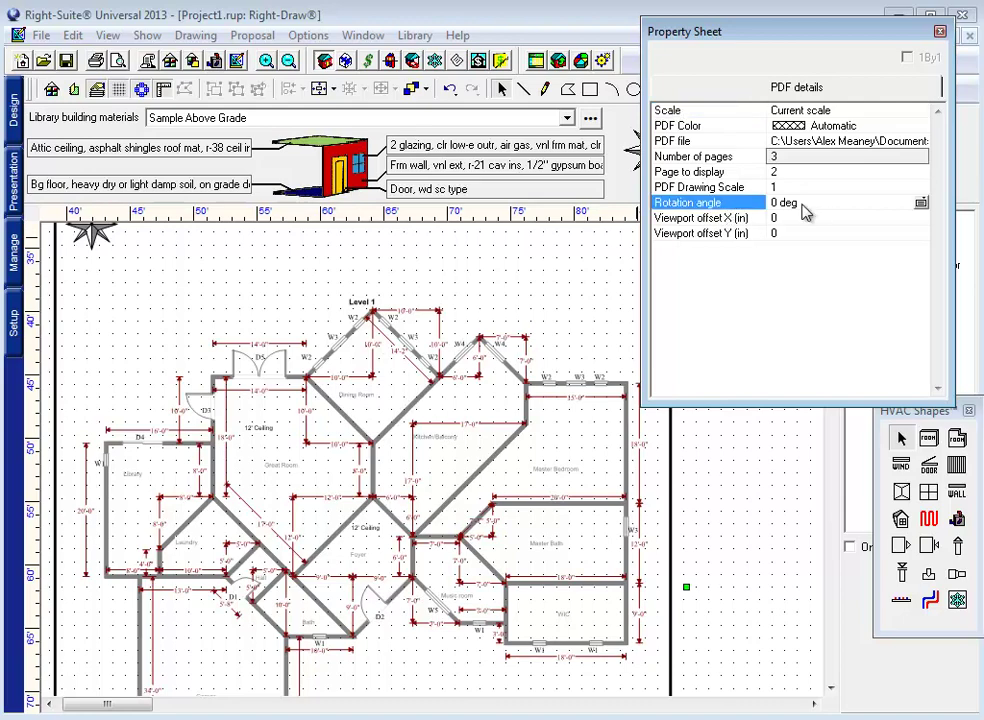
pyautogui.click(805, 204)
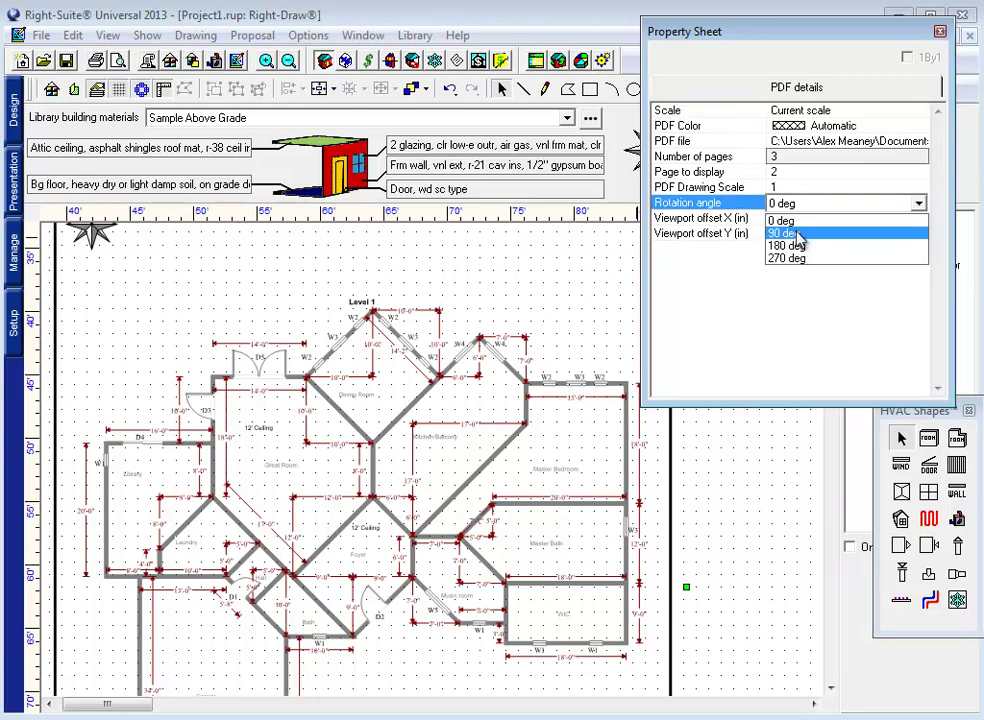
pyautogui.click(795, 233)
pyautogui.click(800, 204)
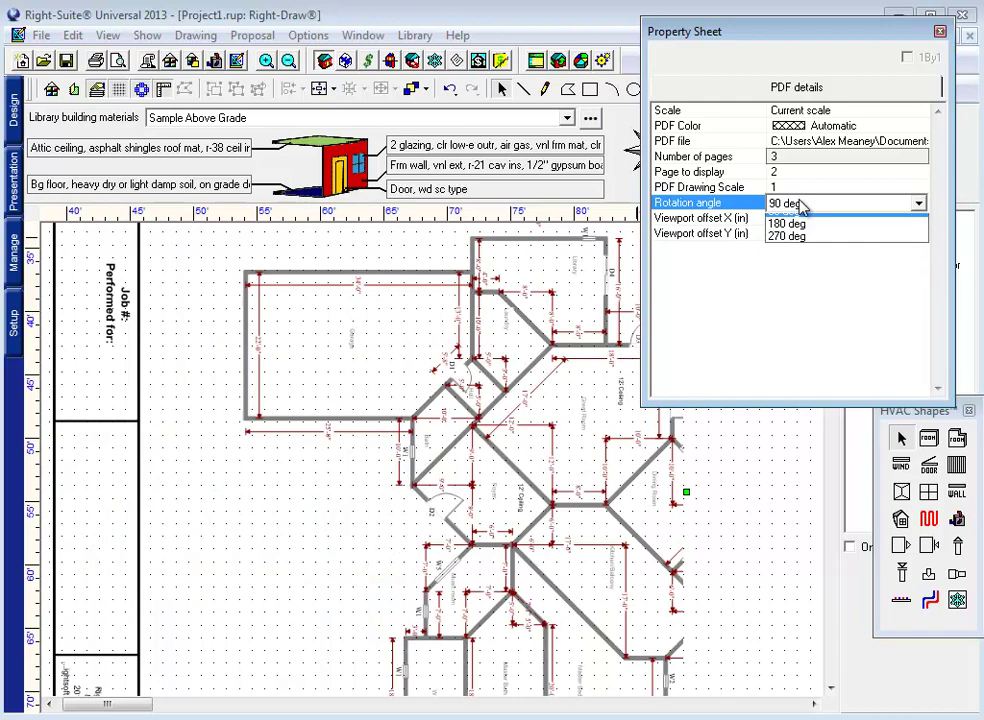
pyautogui.click(795, 245)
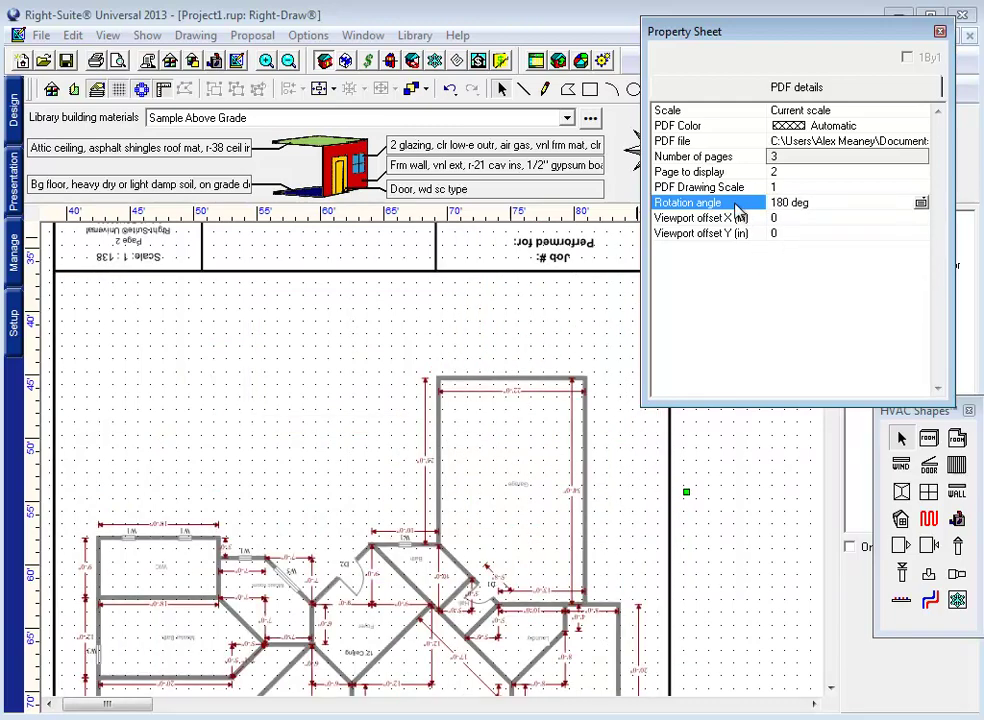
pyautogui.click(800, 205)
pyautogui.click(796, 259)
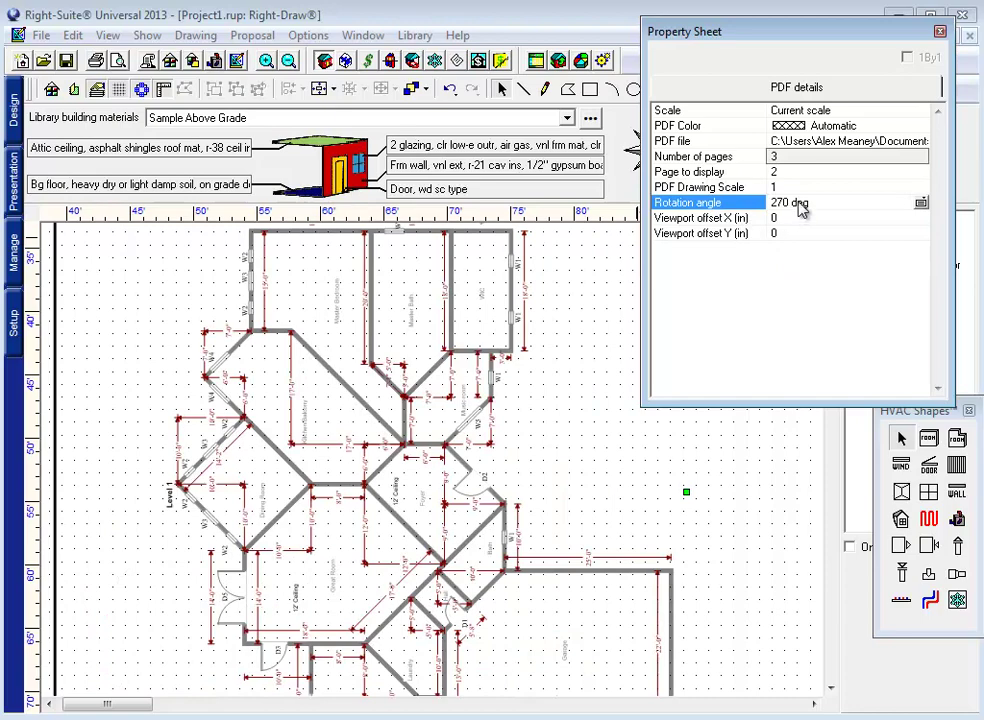
pyautogui.click(800, 204)
pyautogui.click(770, 218)
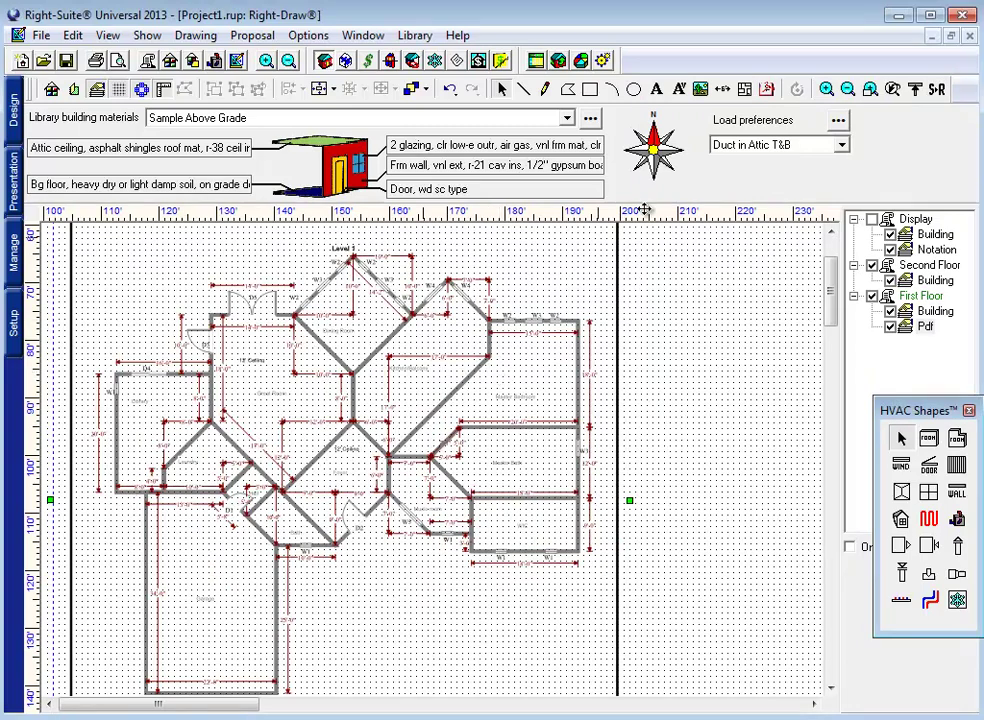
# Place the Level 2 PDF plan on the Second Floor, framing it over the Level 1 sheet
pyautogui.click(929, 280)
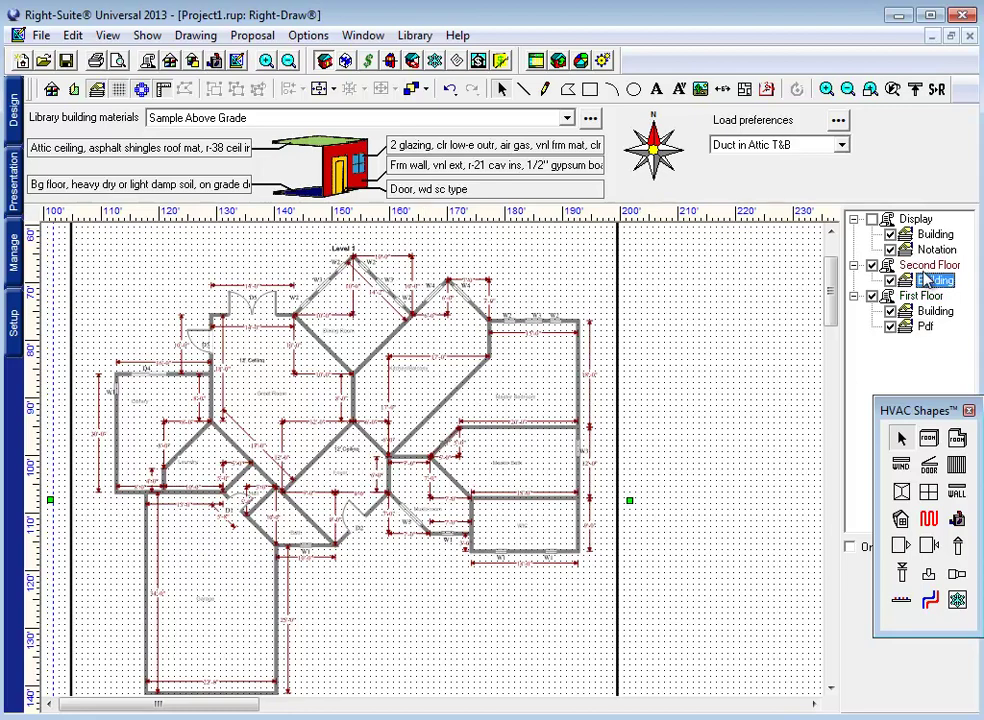
pyautogui.click(768, 90)
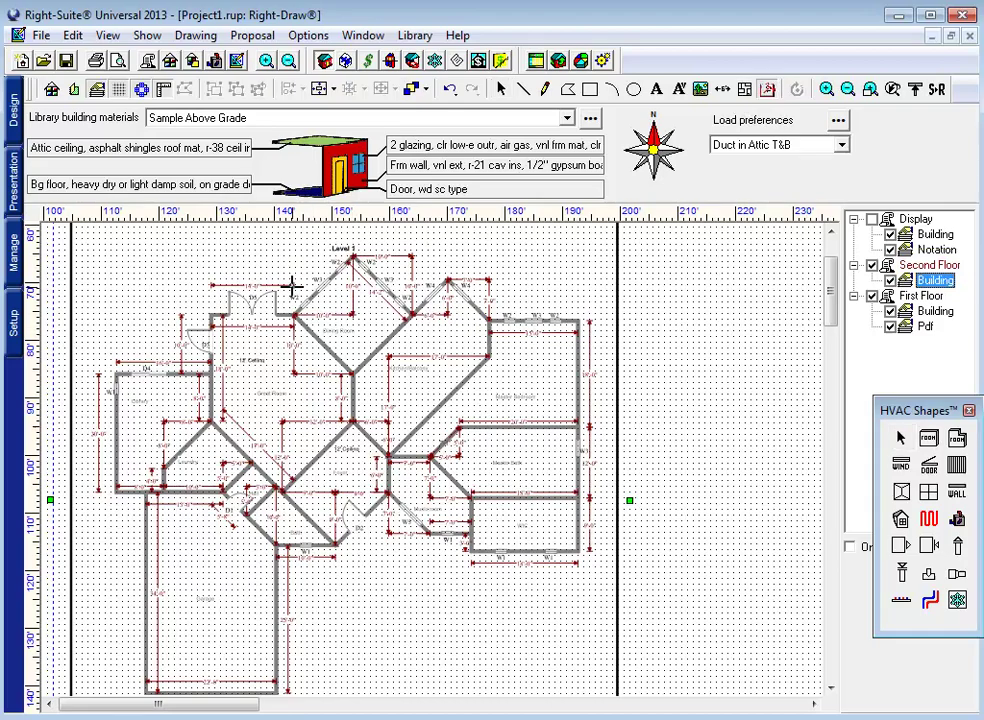
pyautogui.moveTo(292, 286); pyautogui.dragTo(379, 374)
pyautogui.scroll(1, 84, 274)
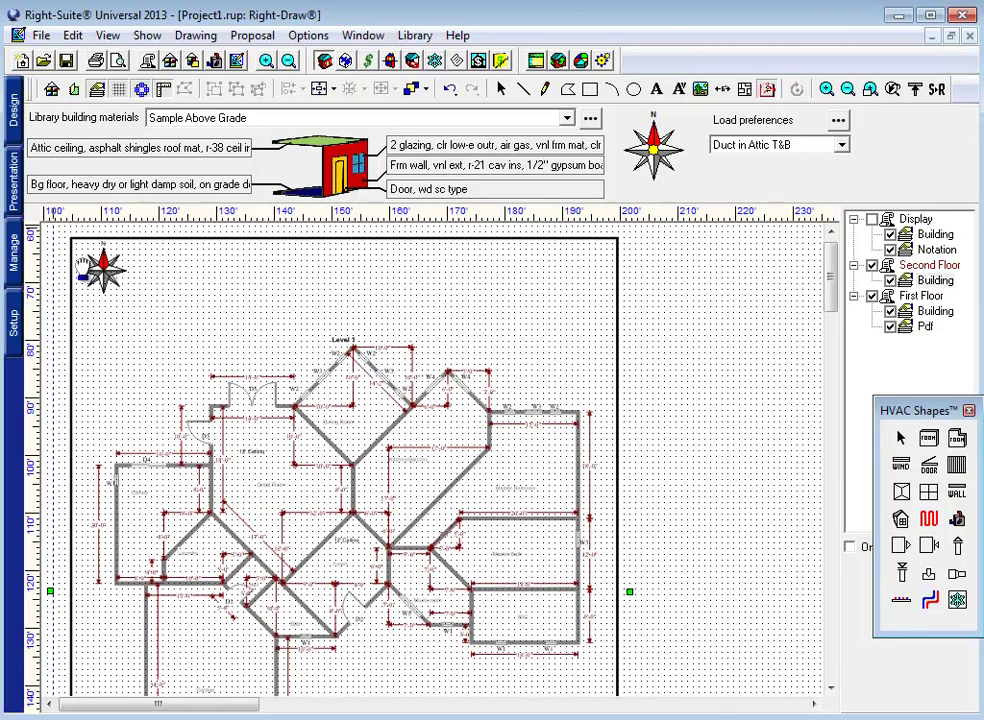
pyautogui.moveTo(53, 233); pyautogui.dragTo(612, 687)
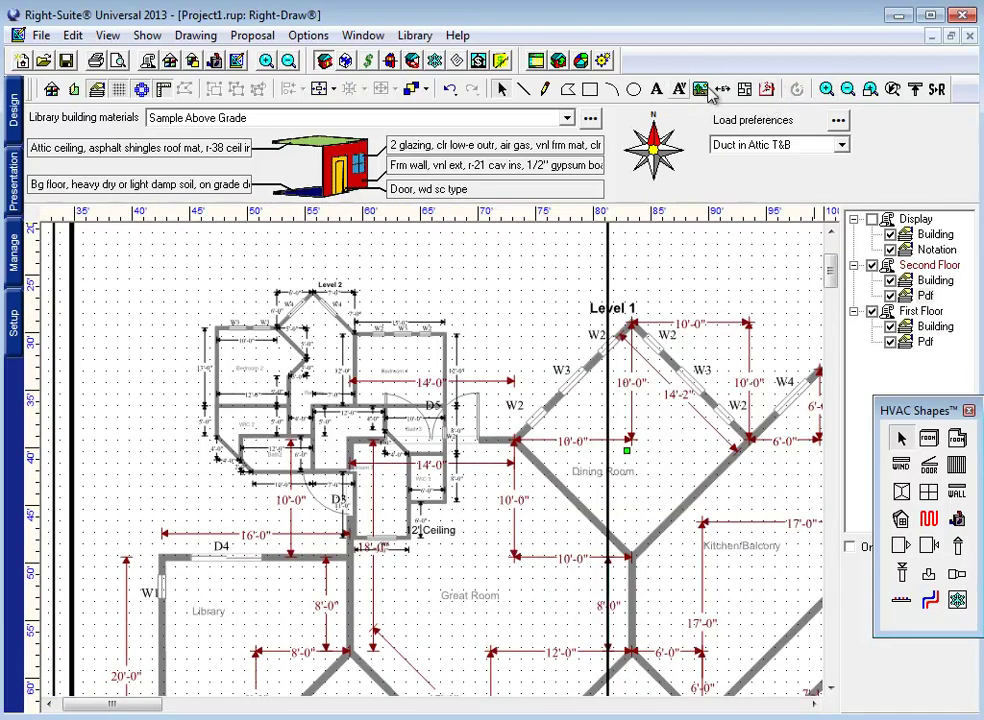
# Scale the Level 2 PDF plan from a known dimension and move it so its peak aligns with the Level 1 peak
pyautogui.click(722, 91)
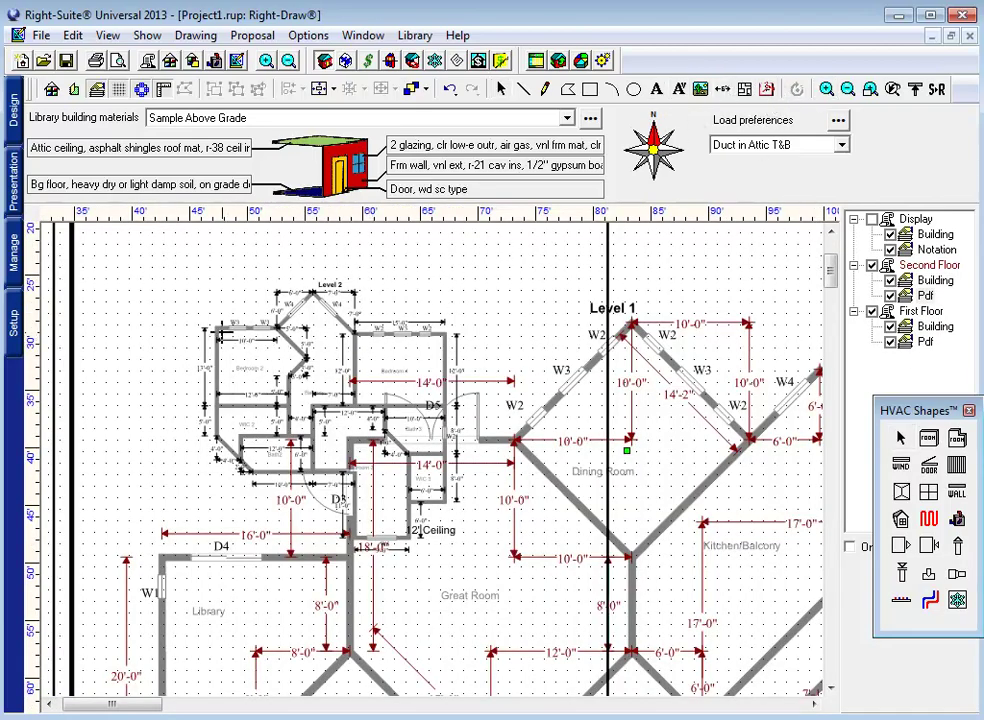
pyautogui.click(220, 324)
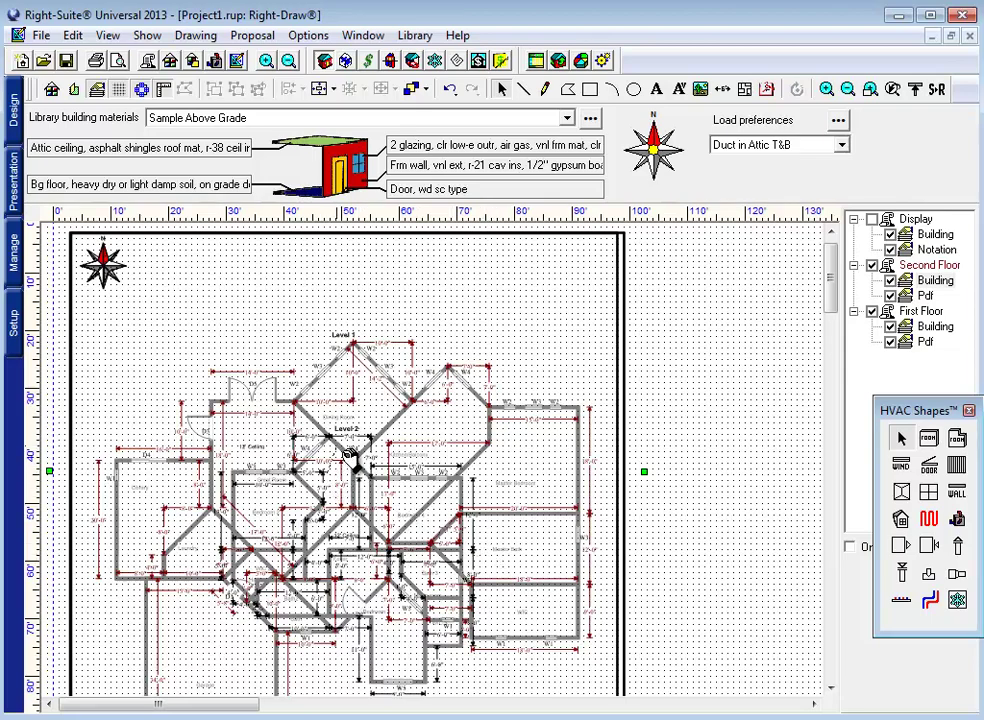
pyautogui.moveTo(350, 455); pyautogui.dragTo(352, 344)
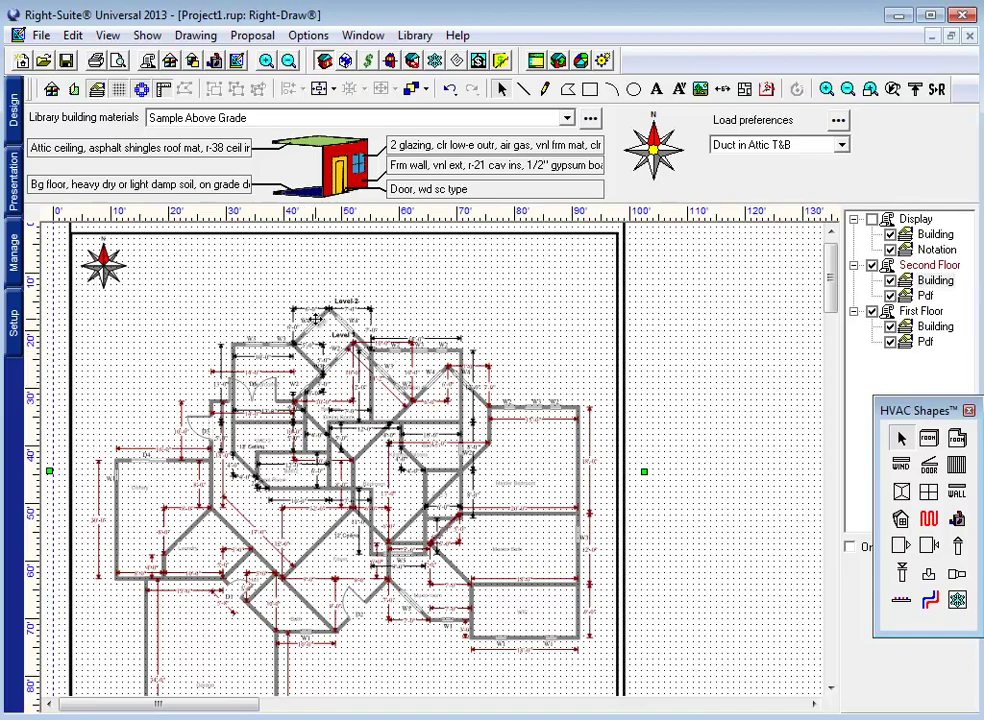
pyautogui.click(252, 308)
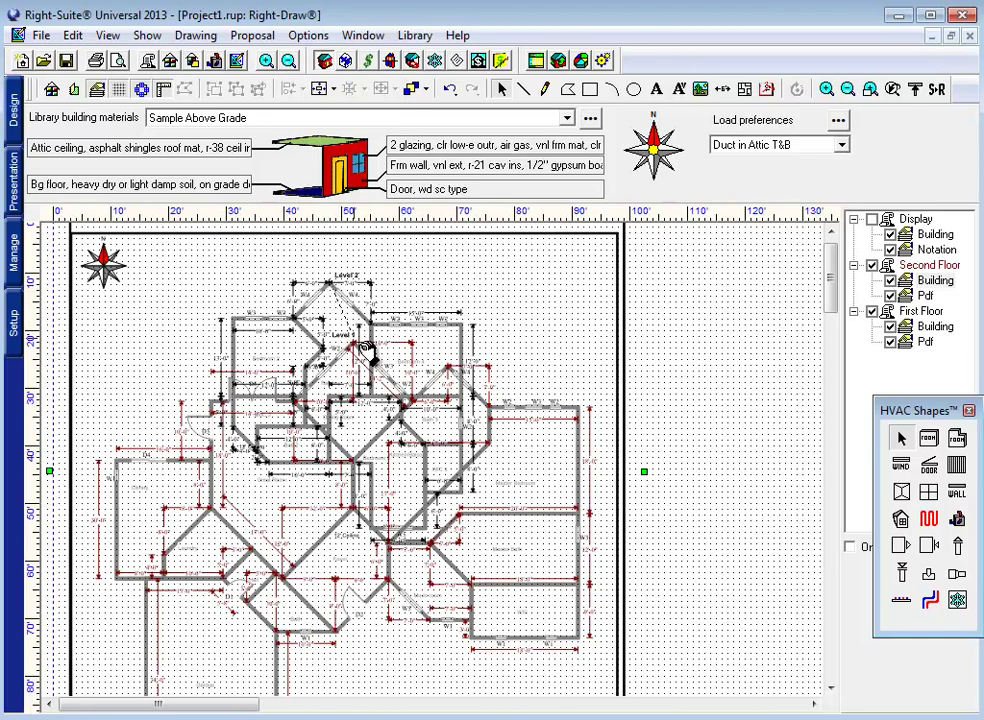
pyautogui.moveTo(367, 352); pyautogui.dragTo(368, 356)
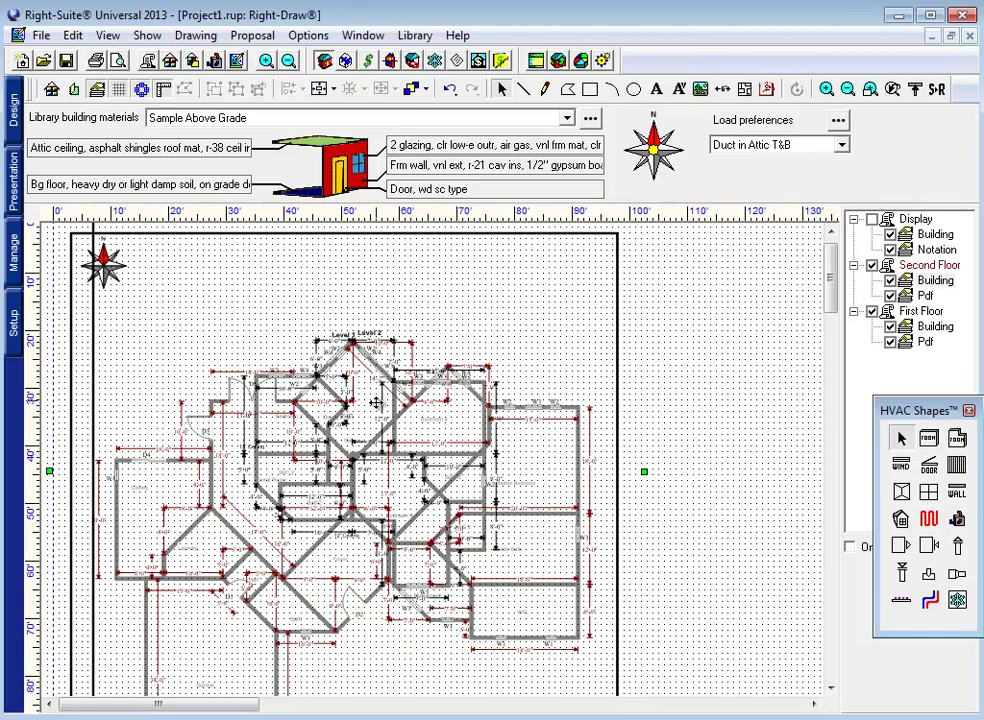
pyautogui.moveTo(354, 346); pyautogui.dragTo(356, 362)
pyautogui.moveTo(302, 413); pyautogui.dragTo(402, 428)
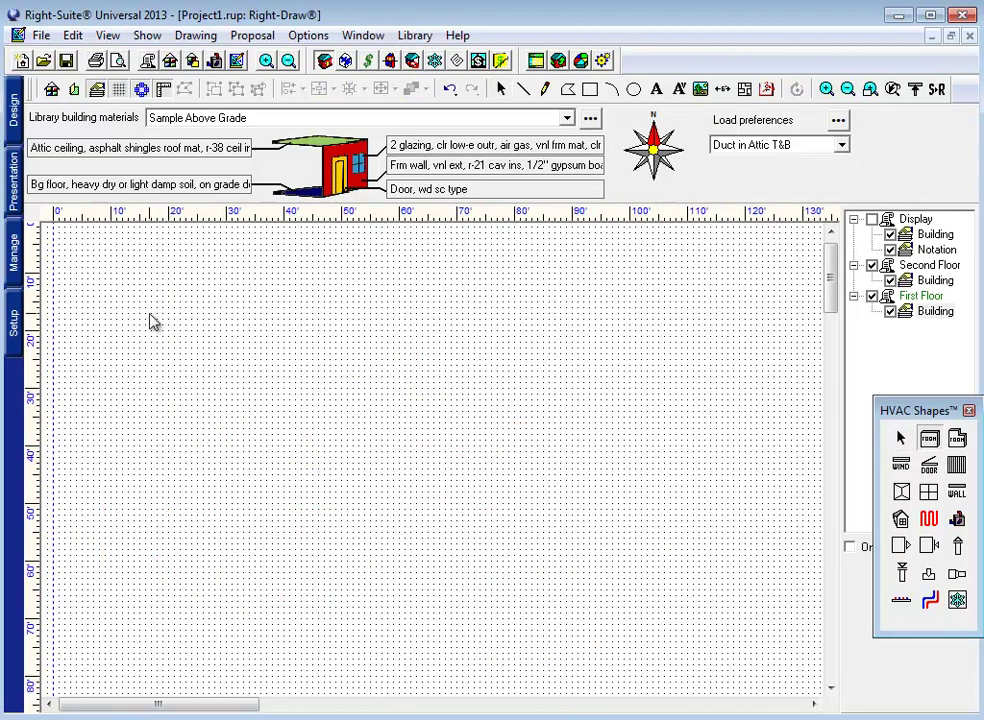
# Draw a 50 by 45 ft room on the First Floor and cover it with a ceiling
pyautogui.moveTo(152, 316); pyautogui.dragTo(443, 575)
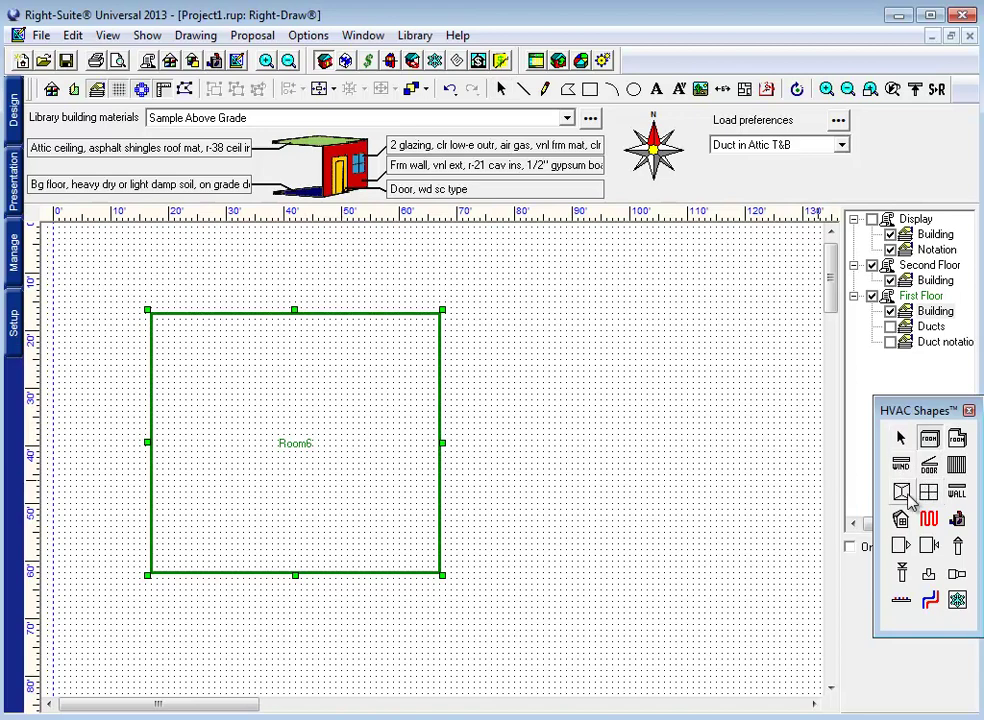
pyautogui.click(902, 492)
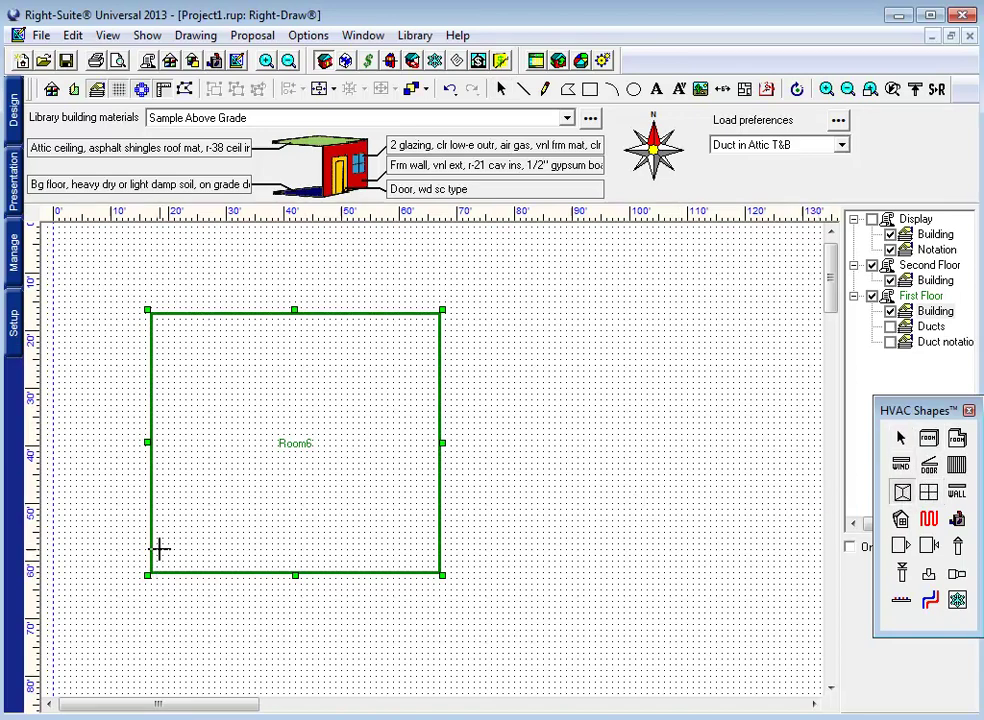
pyautogui.moveTo(160, 562); pyautogui.dragTo(440, 315)
pyautogui.moveTo(628, 459); pyautogui.dragTo(581, 460)
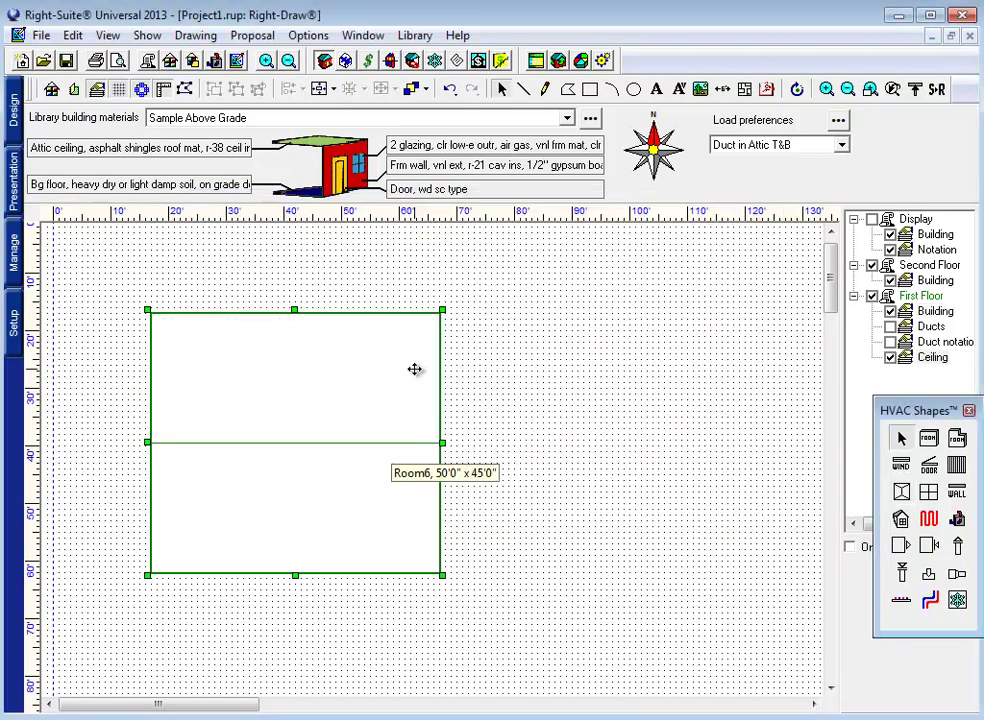
# Examine the ceiling's wall settings for both sides and the wall type assigned to the room
pyautogui.doubleClick(376, 384)
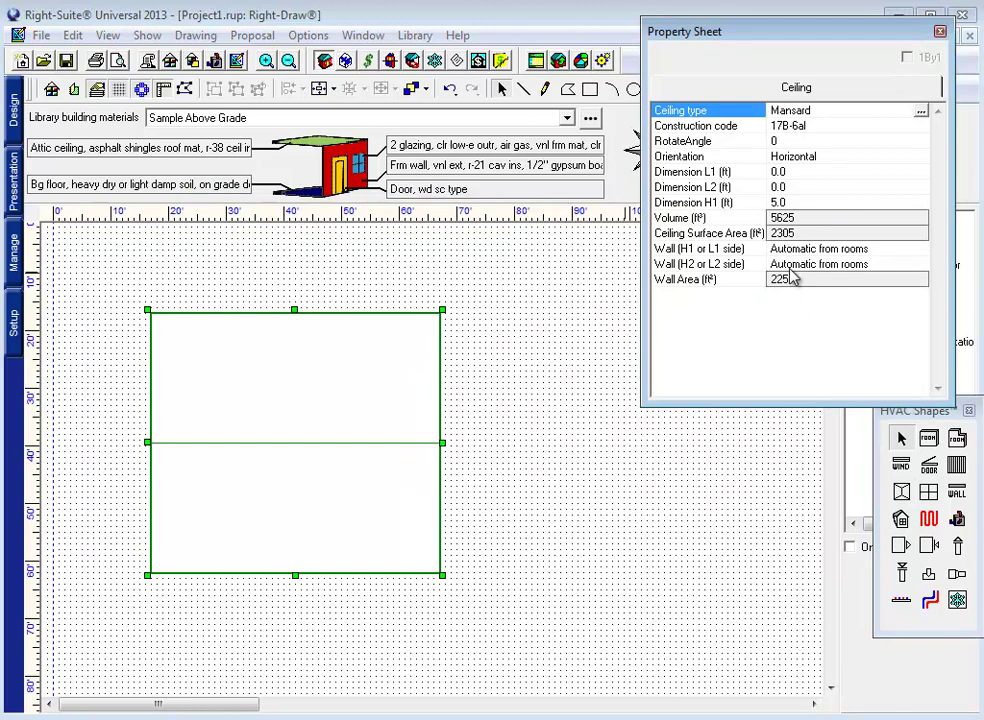
pyautogui.click(738, 250)
pyautogui.click(712, 264)
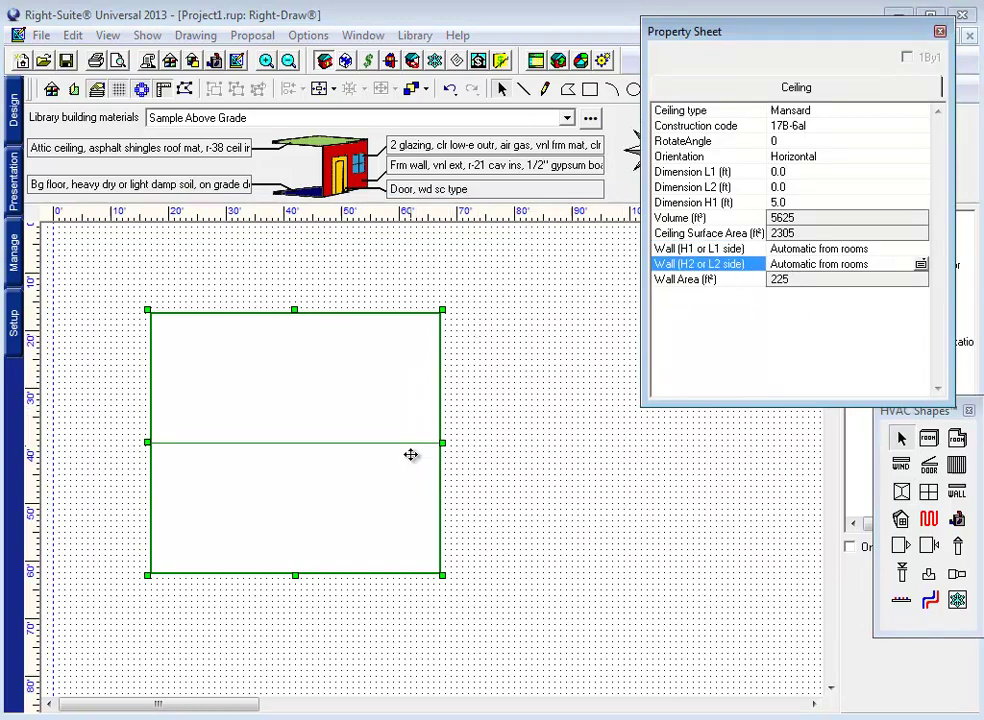
pyautogui.click(742, 249)
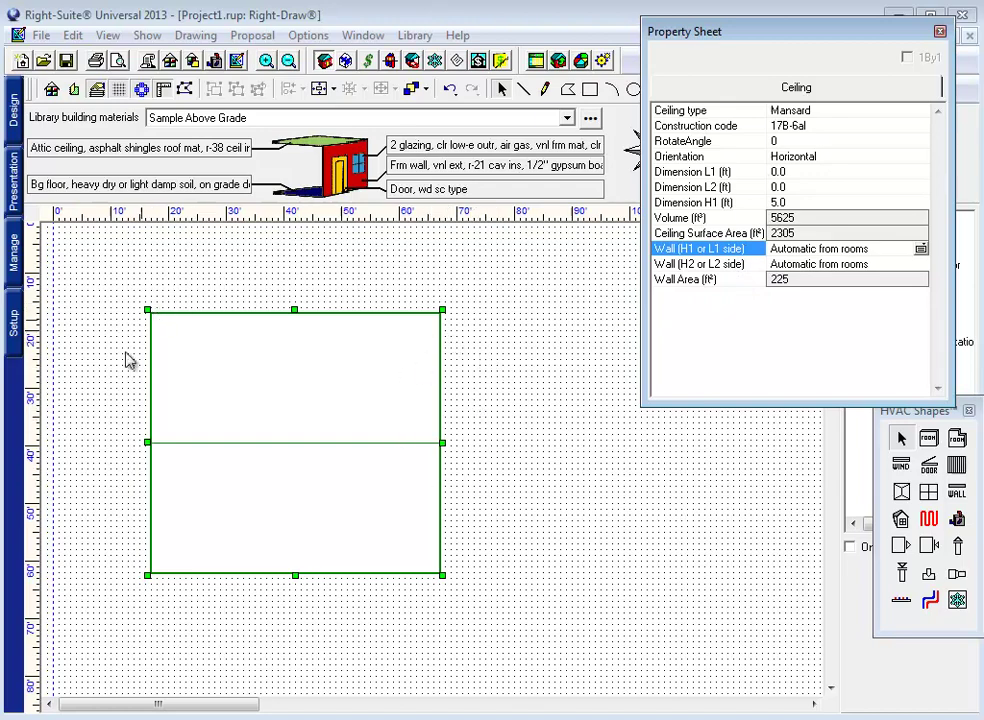
pyautogui.click(270, 339)
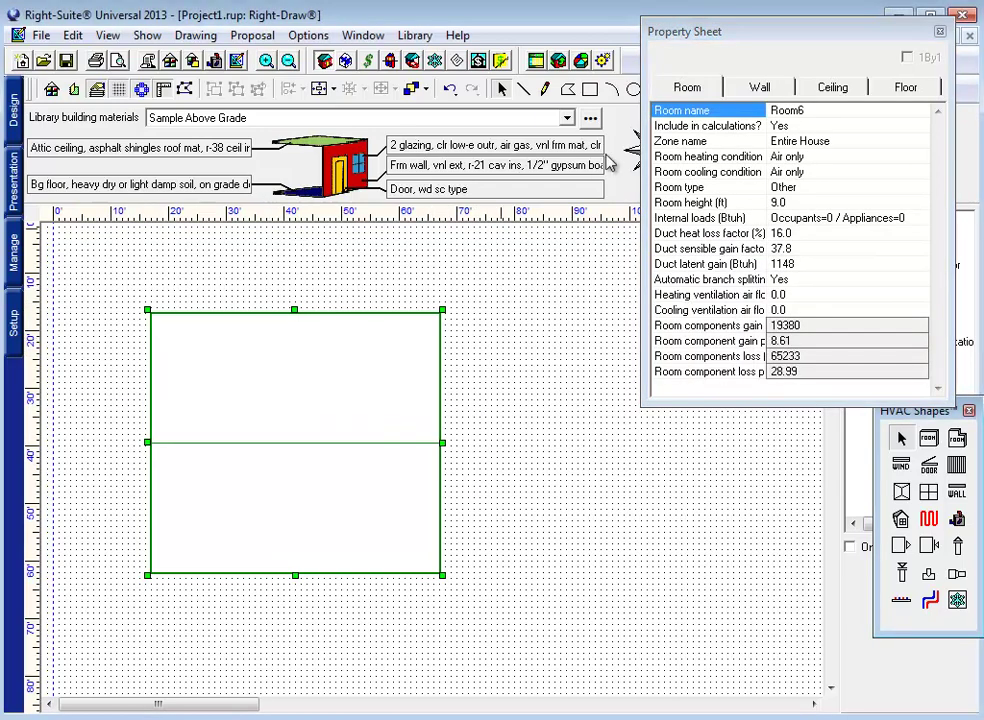
pyautogui.click(760, 87)
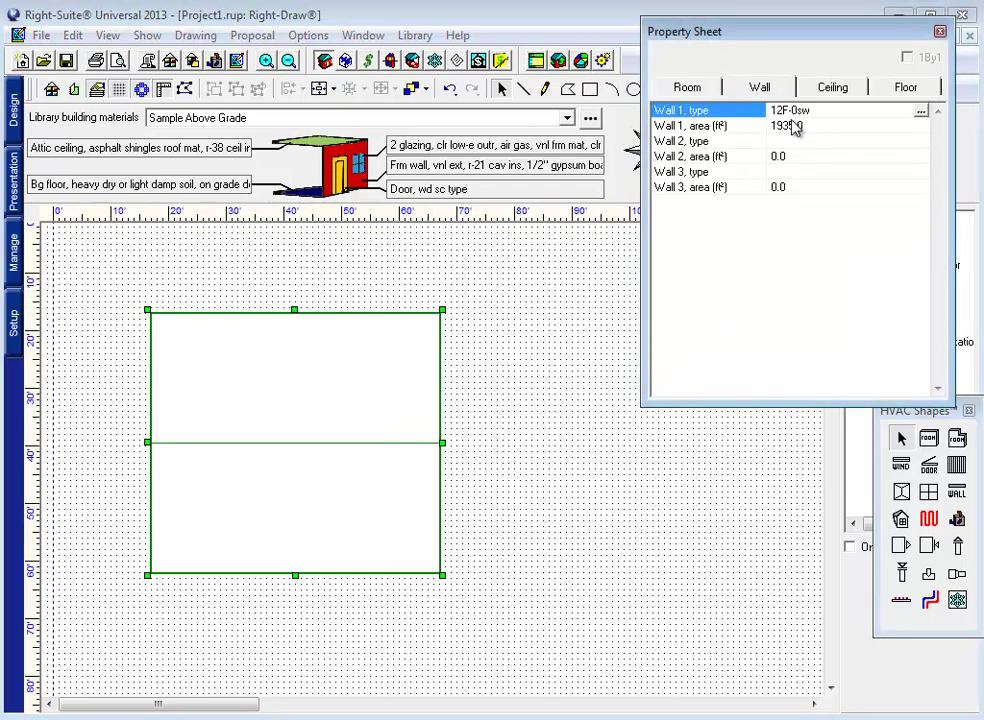
# Set the ceiling's Wall (H1 or L1 side) property to Manual
pyautogui.click(222, 285)
pyautogui.click(281, 382)
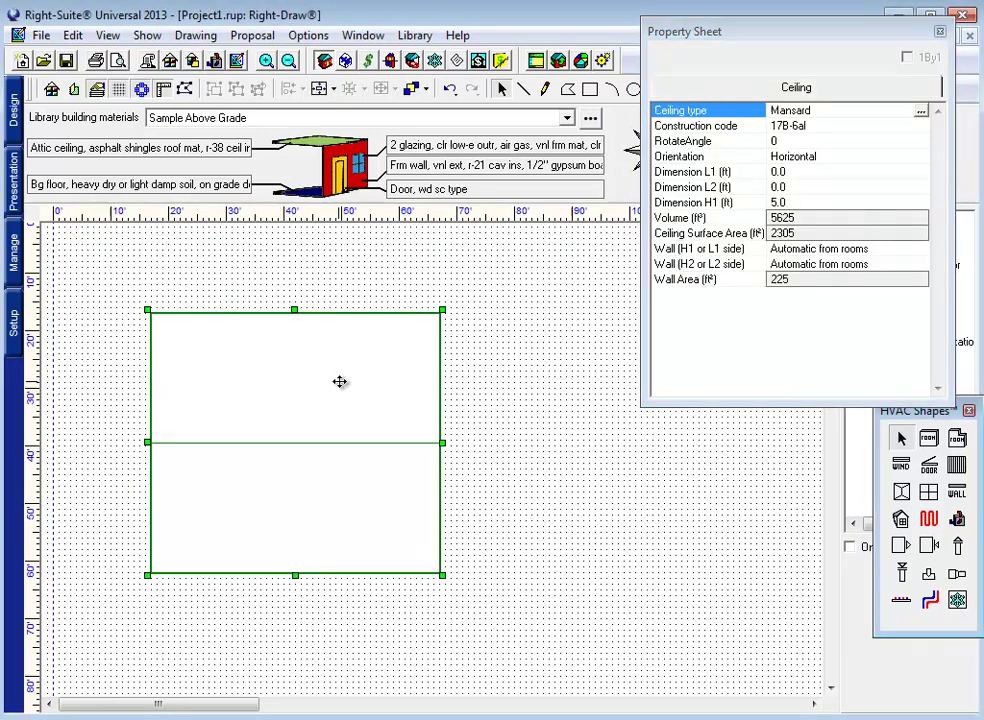
pyautogui.click(826, 251)
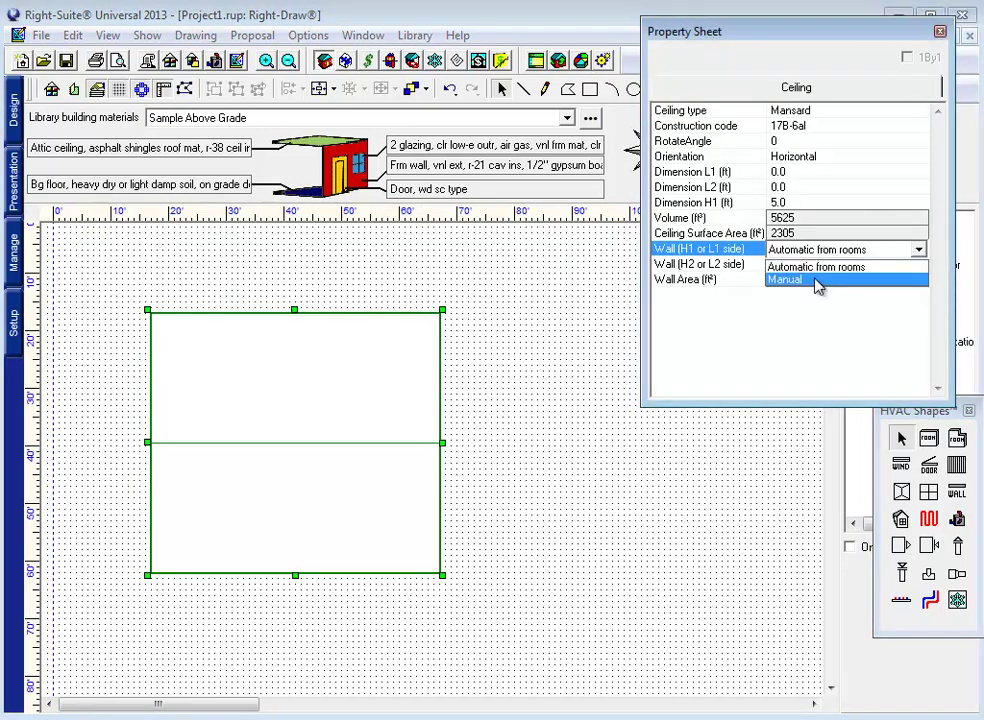
pyautogui.click(817, 282)
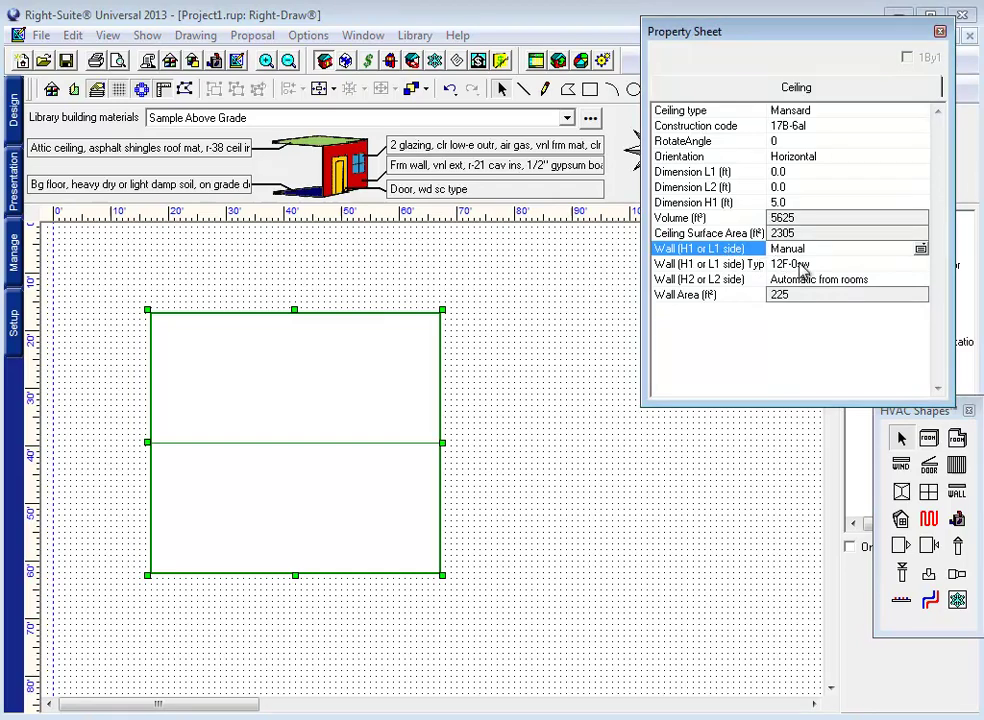
# Define the ceiling's H1/L1 side wall type as a knee wall with R-19 insulation and a vented attic
pyautogui.click(803, 268)
pyautogui.click(803, 268)
pyautogui.press('Escape')
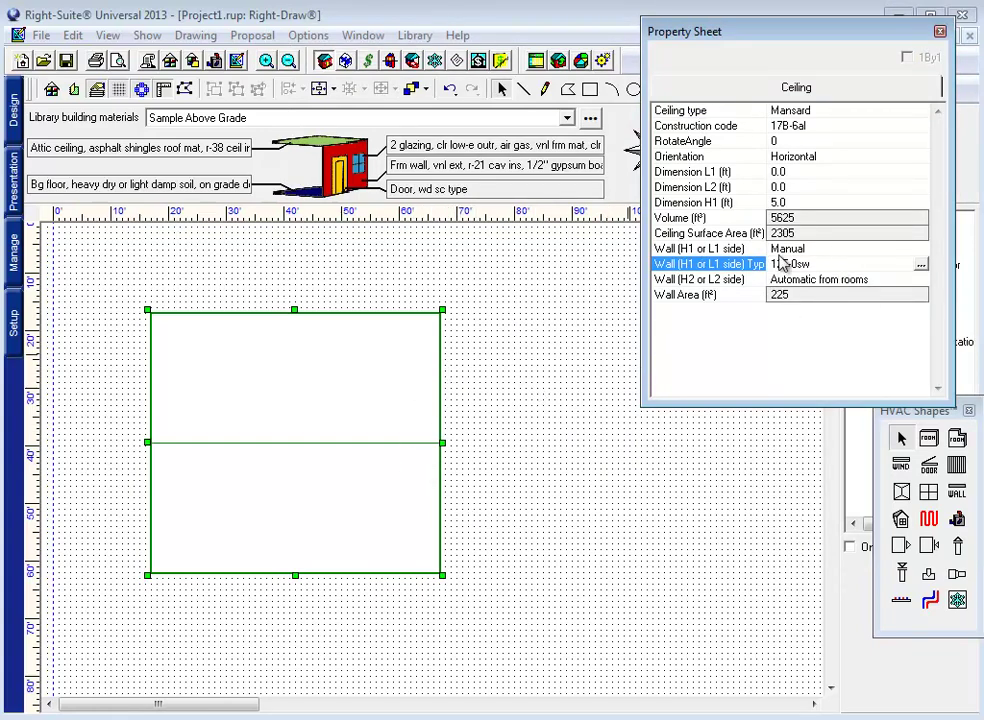
pyautogui.doubleClick(809, 266)
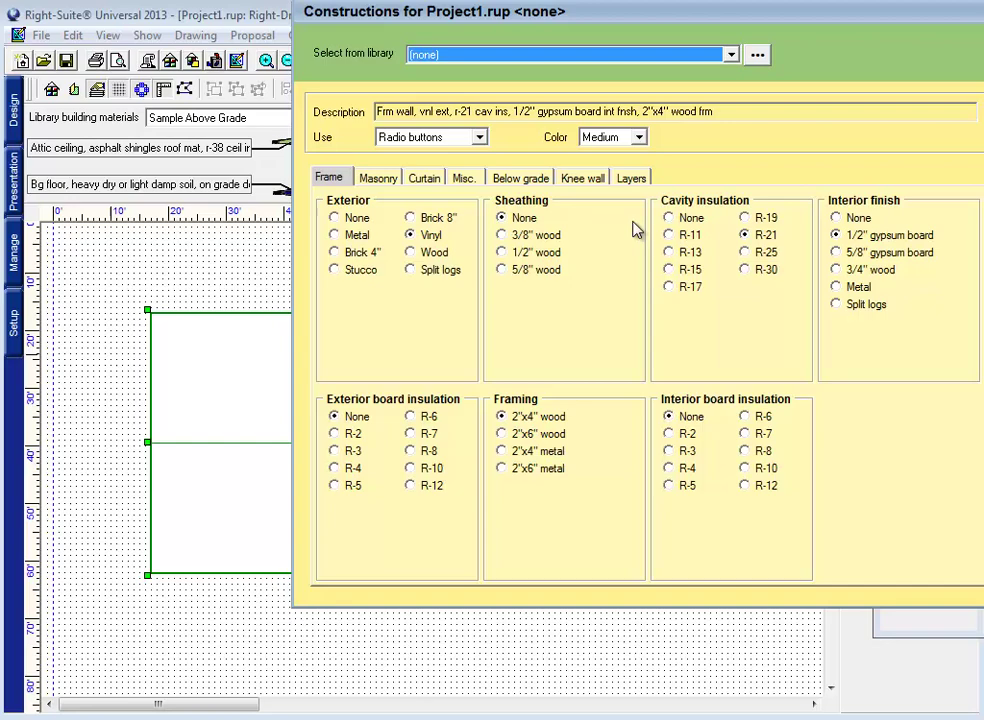
pyautogui.click(585, 178)
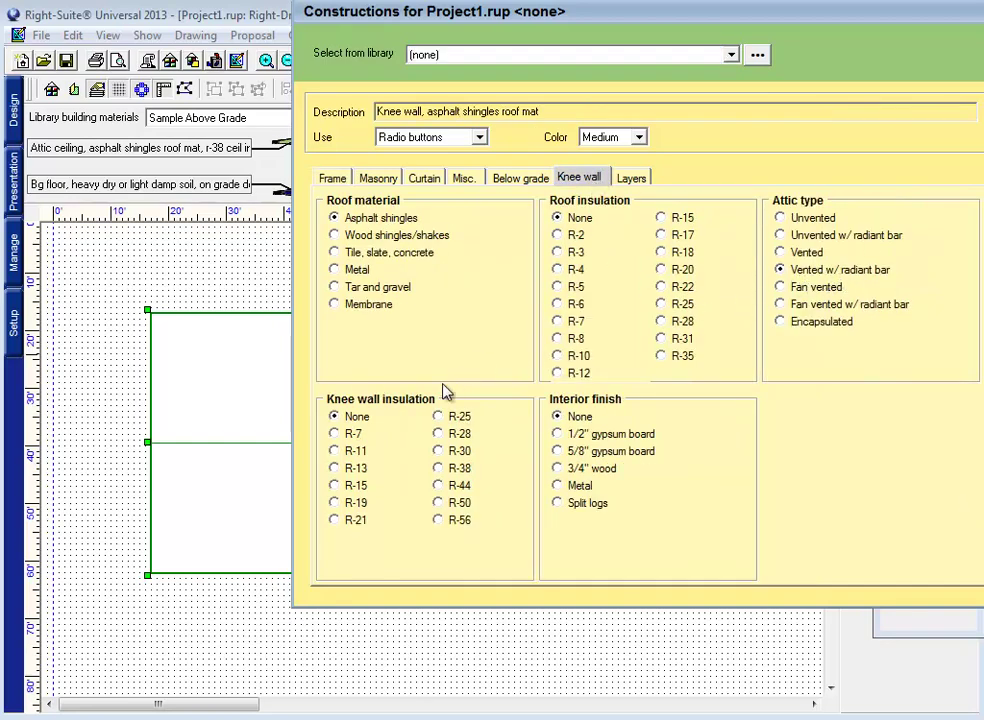
pyautogui.click(351, 503)
pyautogui.click(784, 252)
pyautogui.click(982, 560)
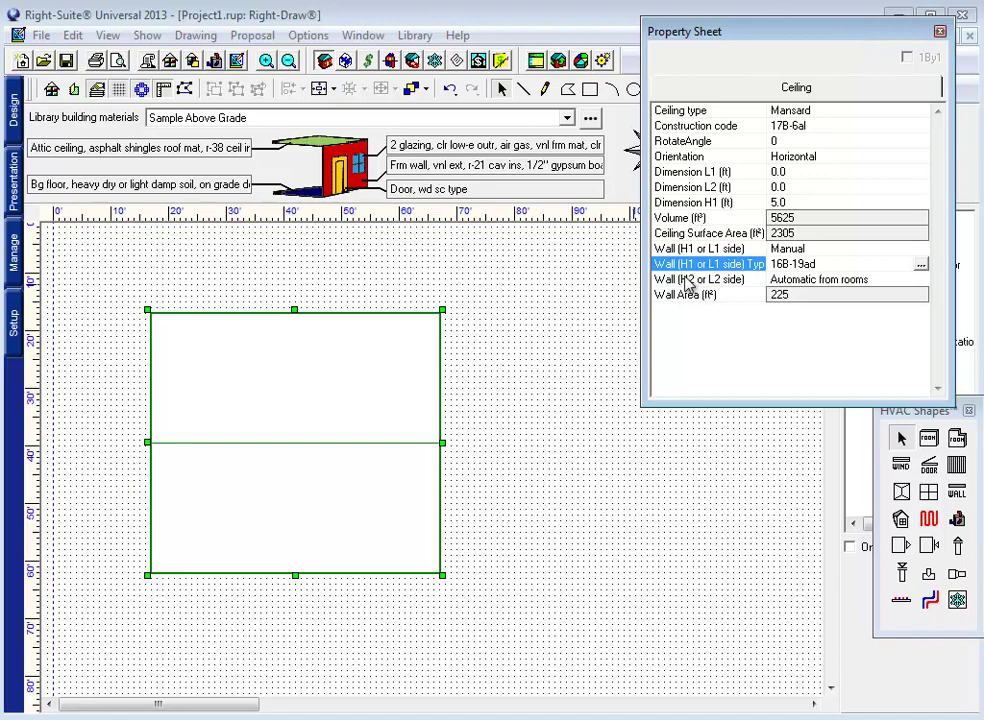
# Examine the ceiling's computed volume, surface area and wall area
pyautogui.click(720, 219)
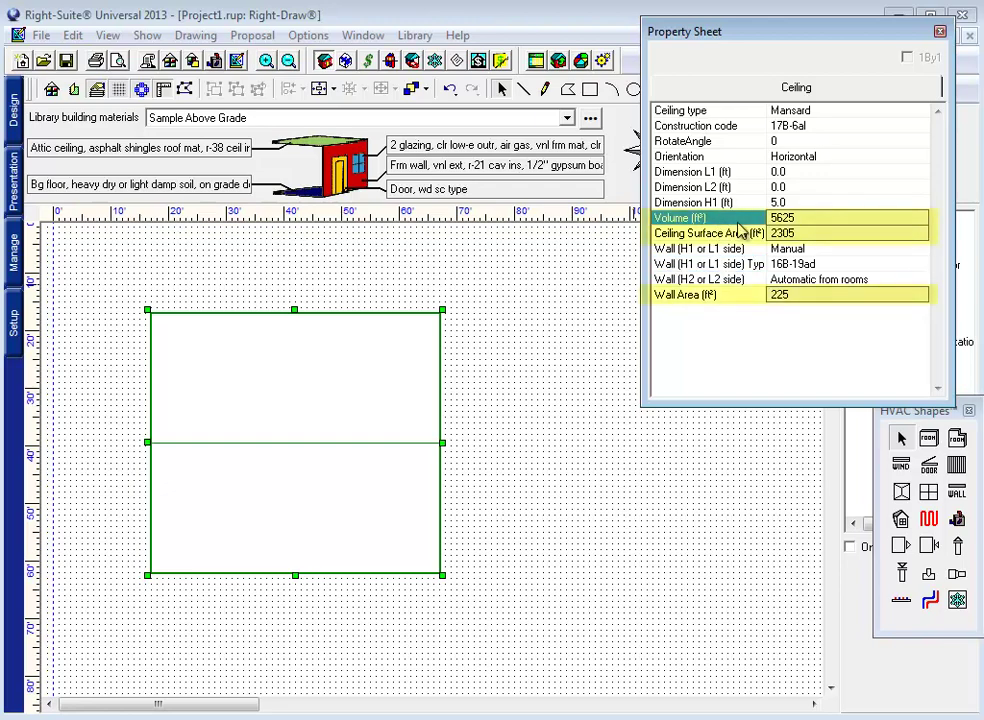
pyautogui.click(774, 298)
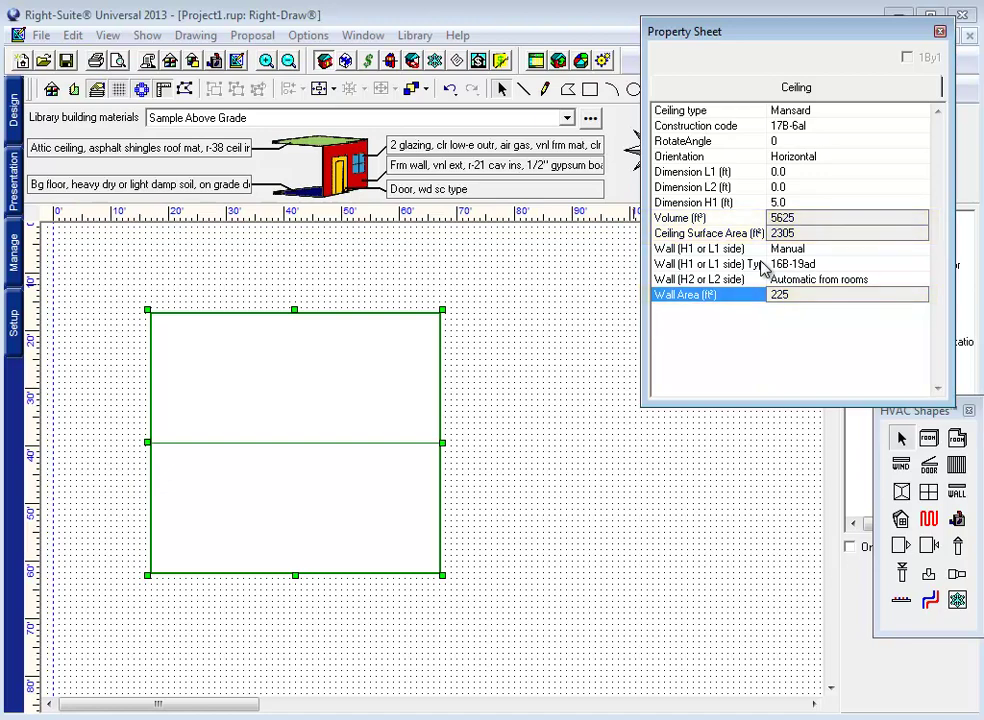
# Shrink the mansard ceiling to cover only the lower half of the room and choose Shed as its ceiling type
pyautogui.moveTo(294, 310); pyautogui.dragTo(293, 437)
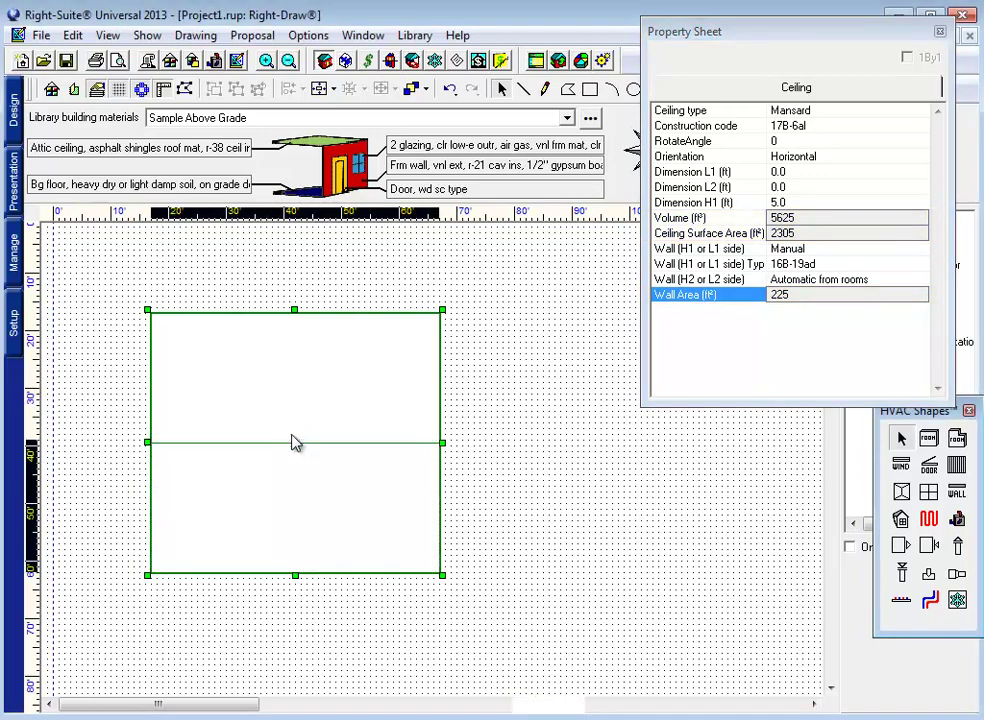
pyautogui.click(814, 115)
pyautogui.click(564, 78)
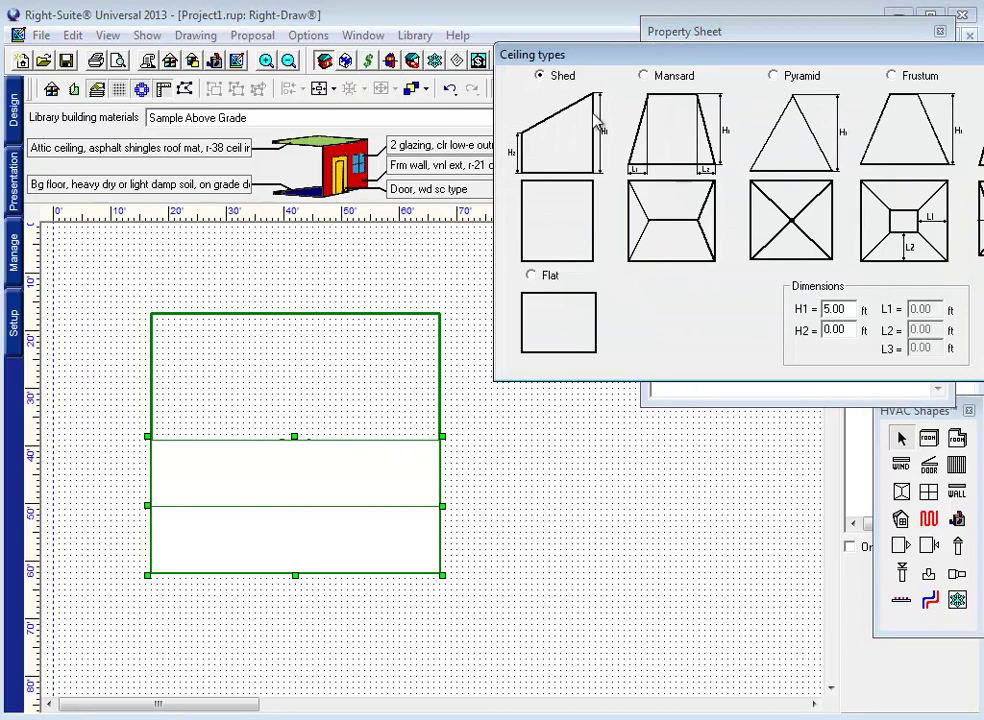
pyautogui.click(558, 130)
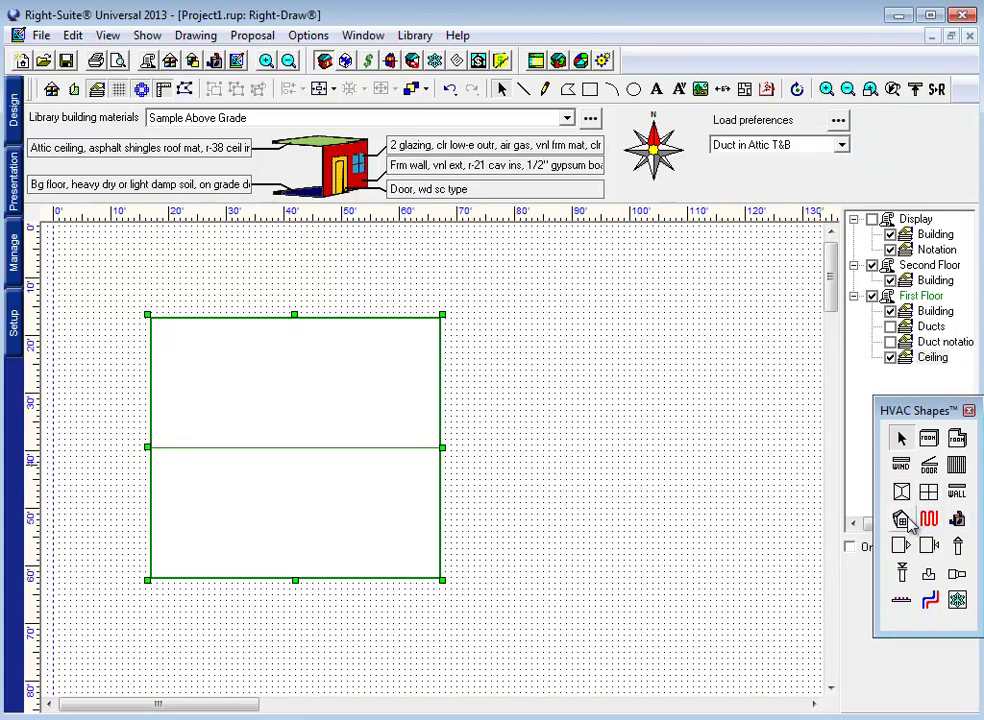
# Draw a gable dormer about 10 by 10 ft on the ceiling's lower half, with H1 of 5 ft and H2 of 3 ft
pyautogui.click(901, 520)
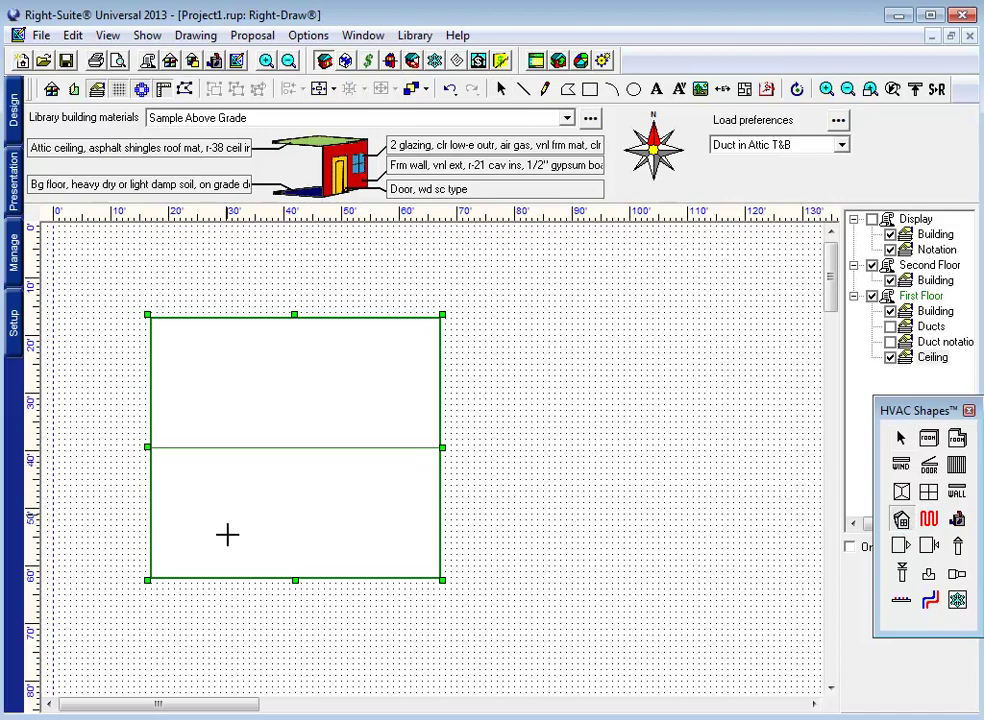
pyautogui.moveTo(211, 561); pyautogui.dragTo(276, 509)
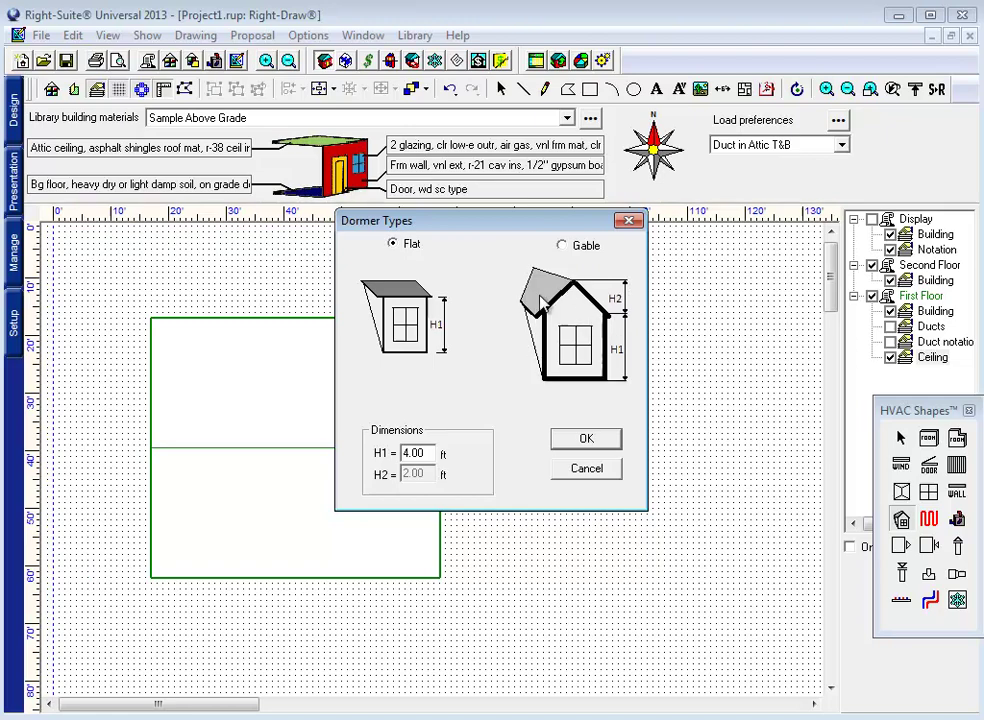
pyautogui.click(590, 325)
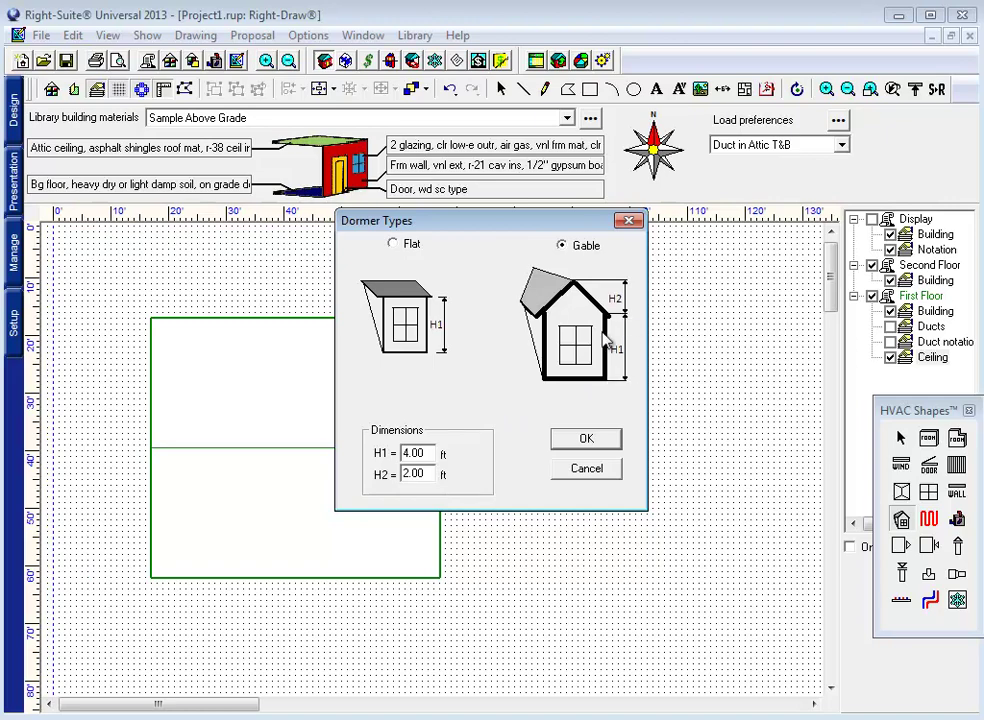
pyautogui.click(425, 454)
pyautogui.write('5')
pyautogui.click(409, 470)
pyautogui.moveTo(409, 470); pyautogui.dragTo(365, 467)
pyautogui.click(595, 440)
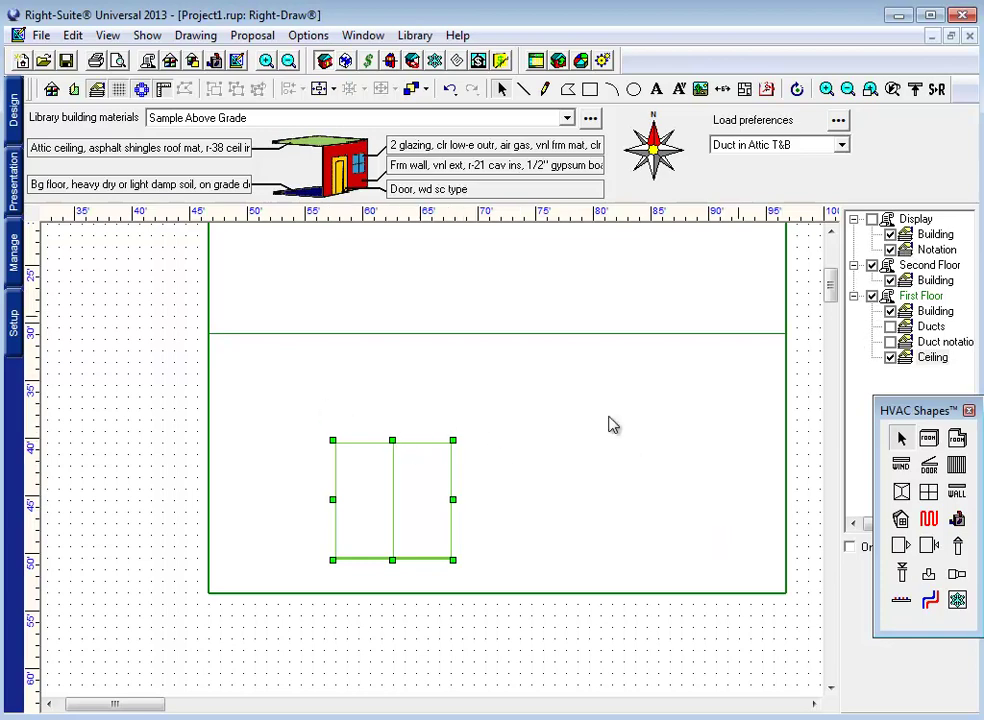
# Stretch the dormer's back edge up close to the ceiling's ridge line, making the dormer about 18 ft long
pyautogui.moveTo(393, 440); pyautogui.dragTo(397, 350)
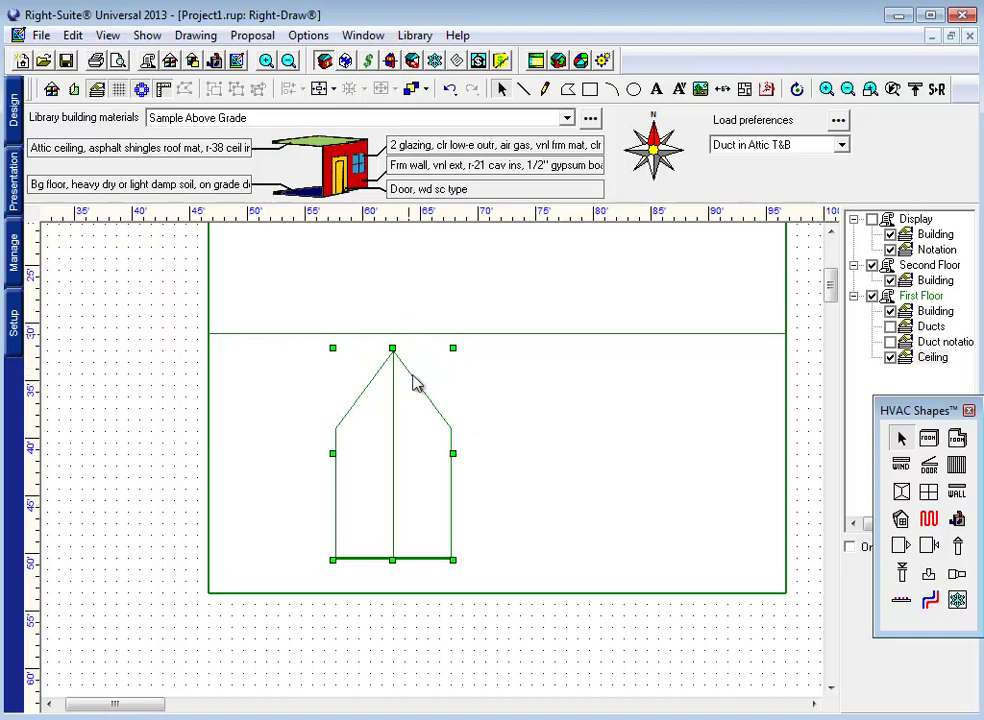
pyautogui.scroll(-1, 874, 297)
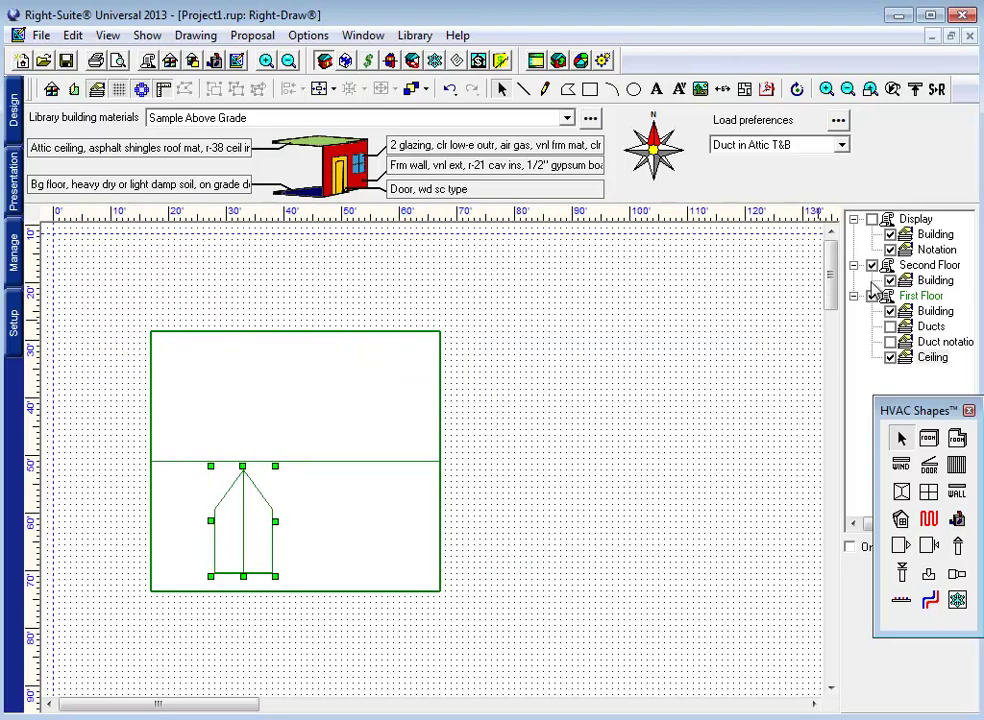
# Switch from the floor sheets to the Display sheet and undo the last edit to the sketched dormer's roof lines
pyautogui.click(871, 297)
pyautogui.click(873, 267)
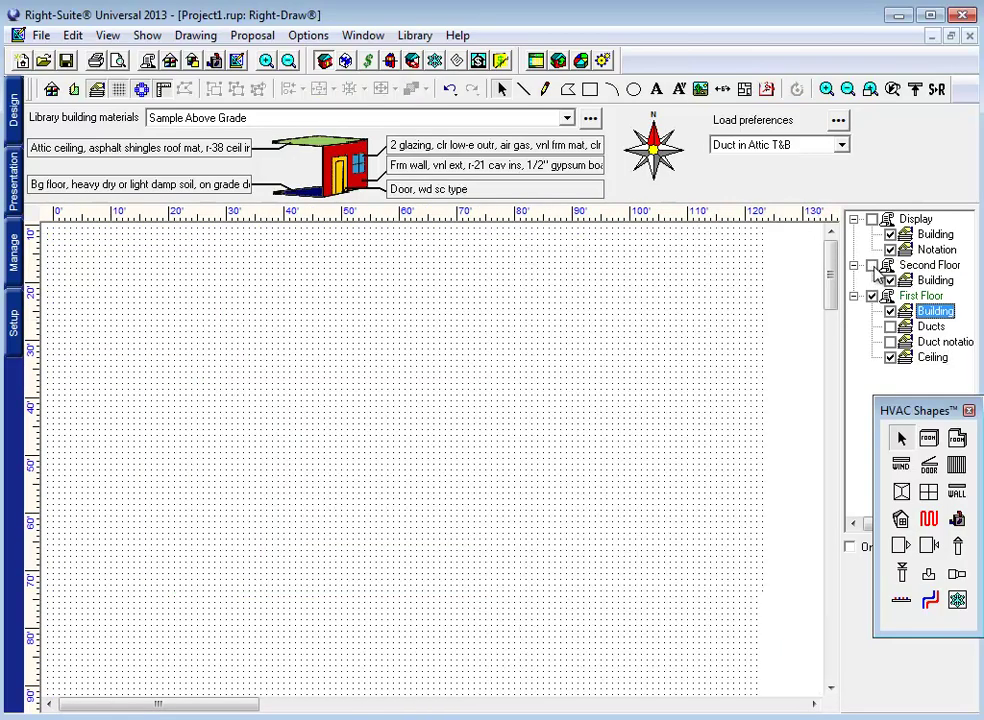
pyautogui.click(872, 296)
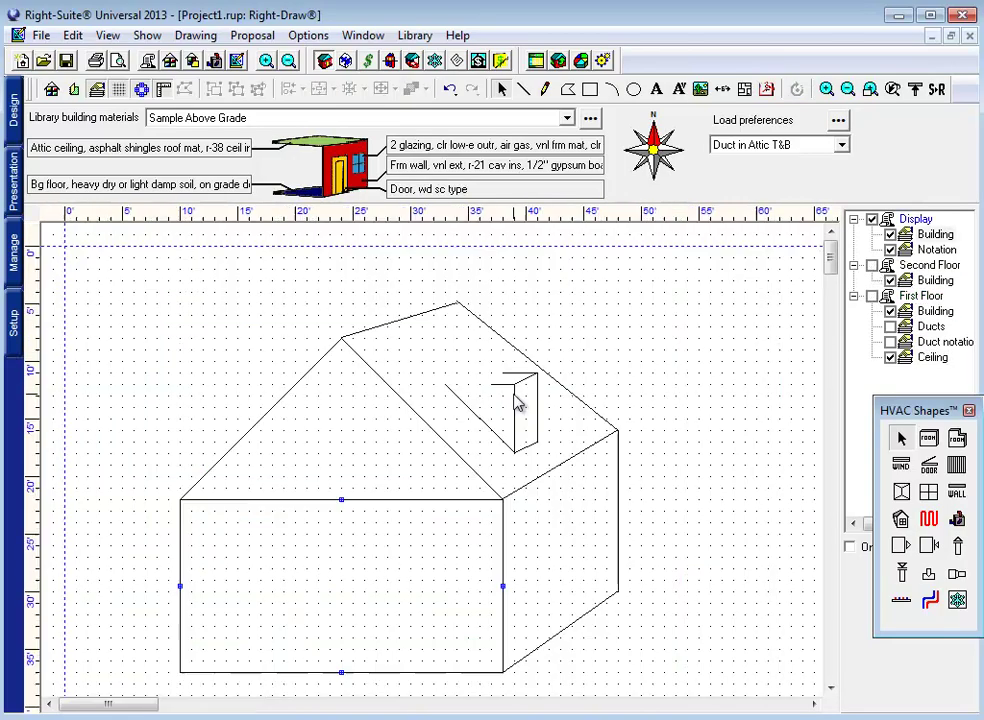
pyautogui.click(450, 90)
pyautogui.click(598, 255)
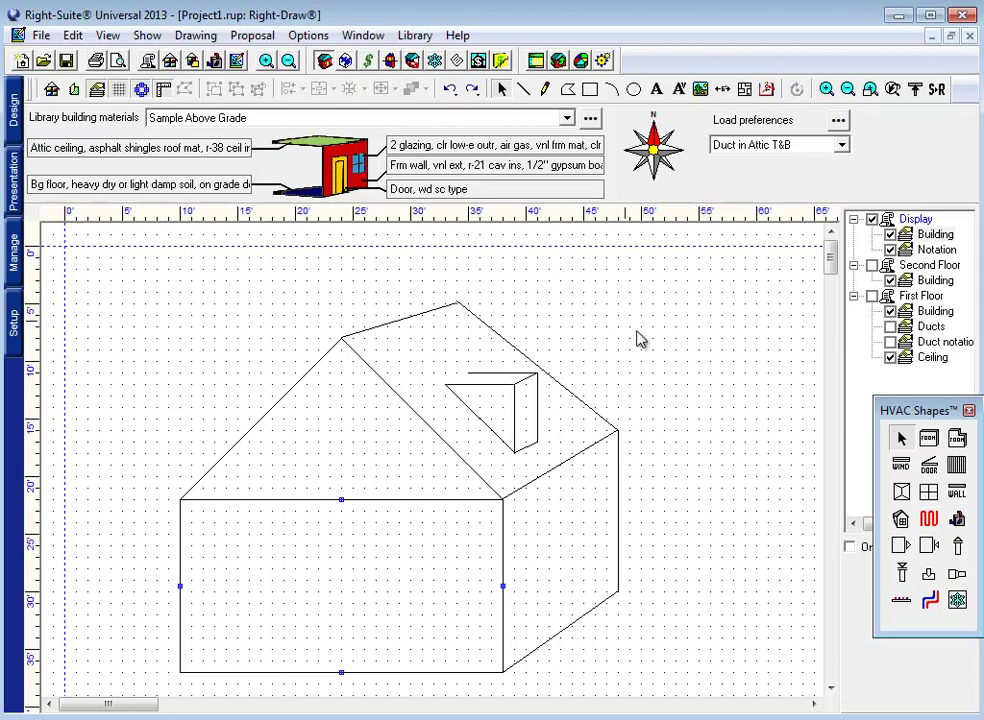
# Show the First Floor sheet and examine the dormer's front and side wall types and its H2 dimension
pyautogui.click(872, 296)
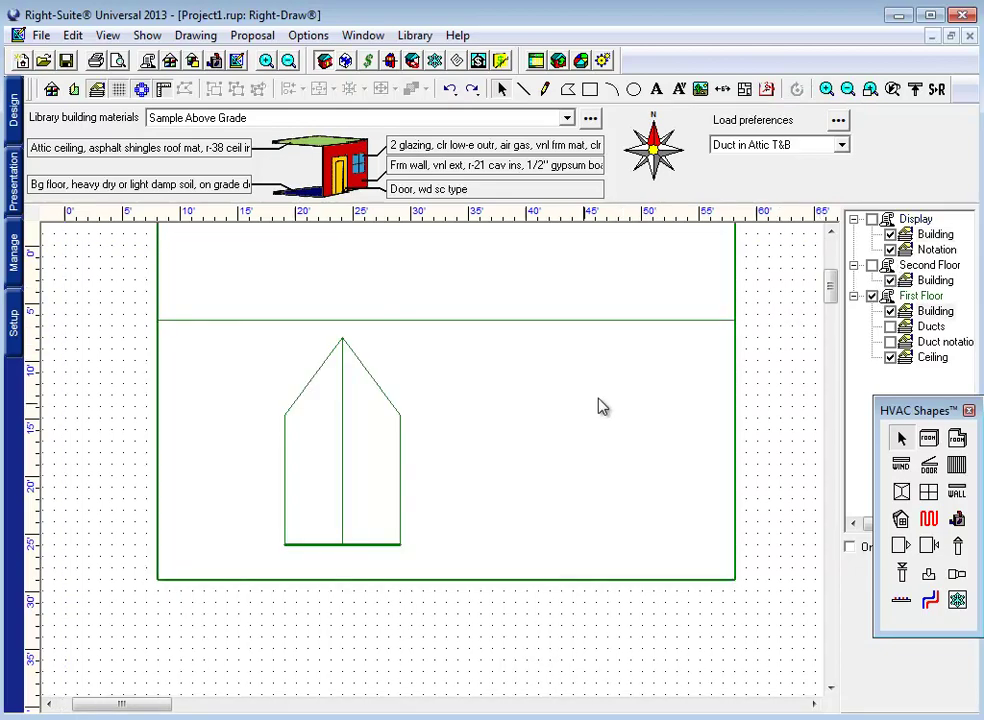
pyautogui.doubleClick(362, 435)
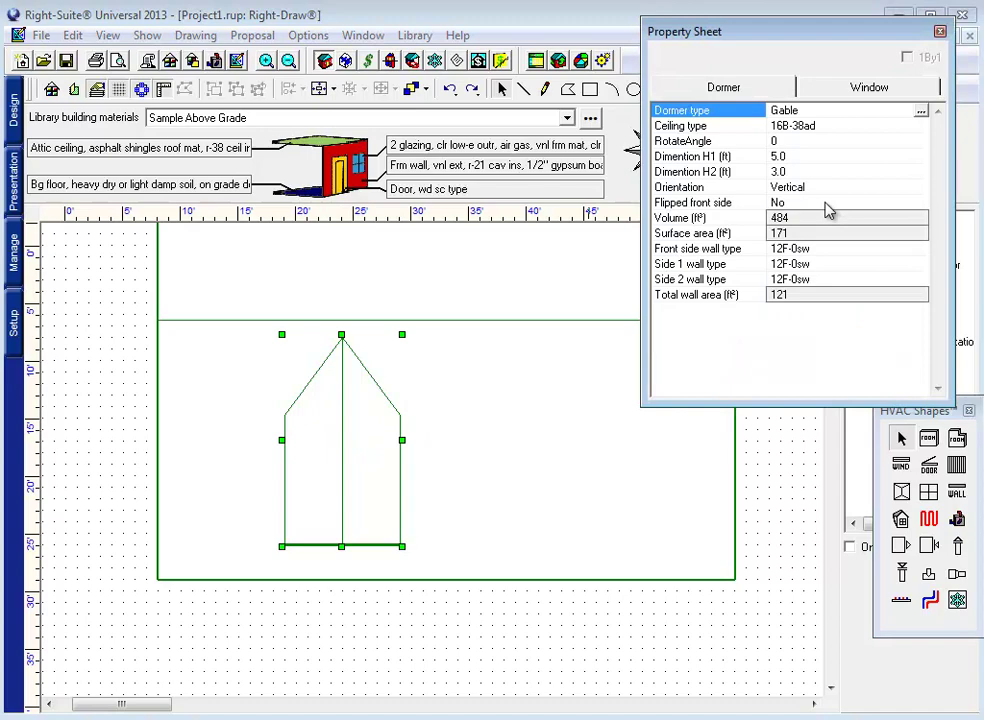
pyautogui.click(716, 250)
pyautogui.click(722, 280)
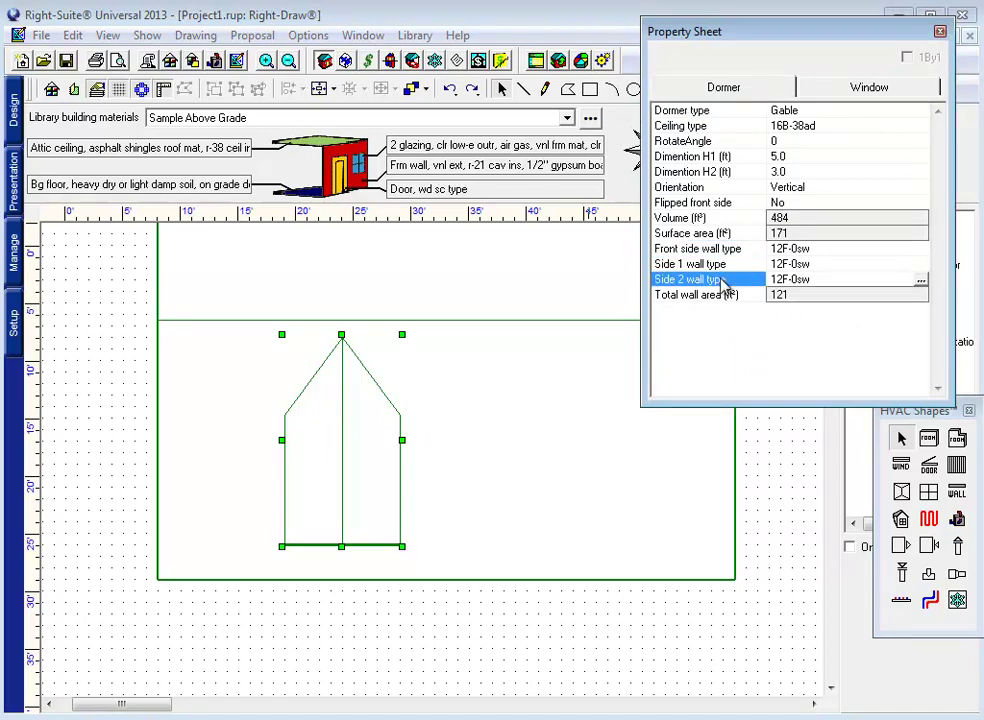
pyautogui.click(724, 264)
pyautogui.click(727, 249)
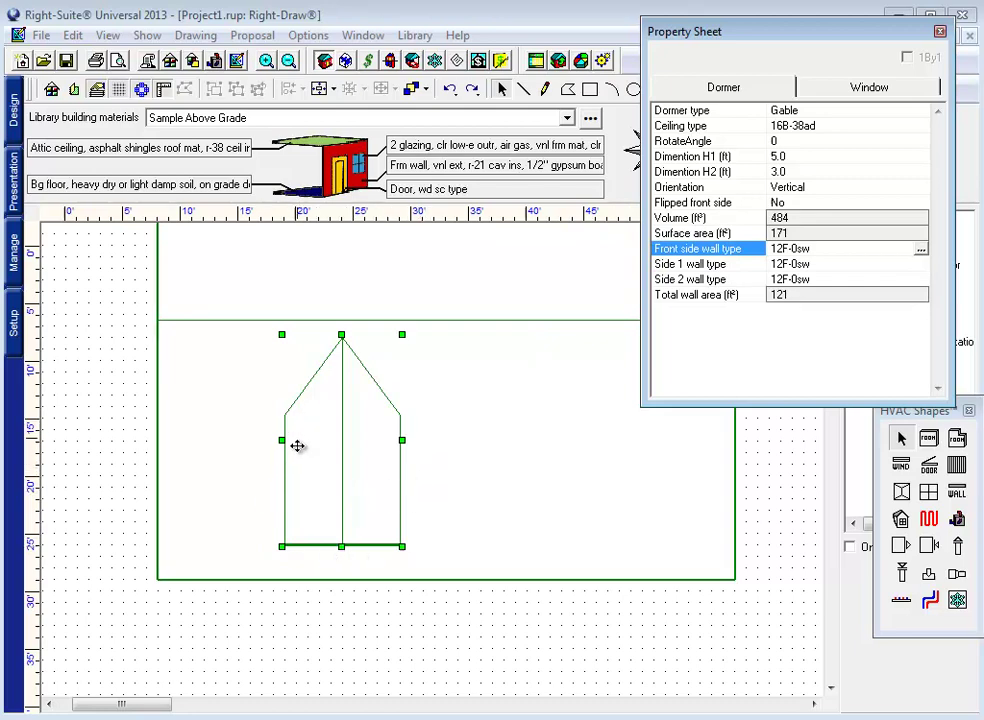
pyautogui.click(745, 173)
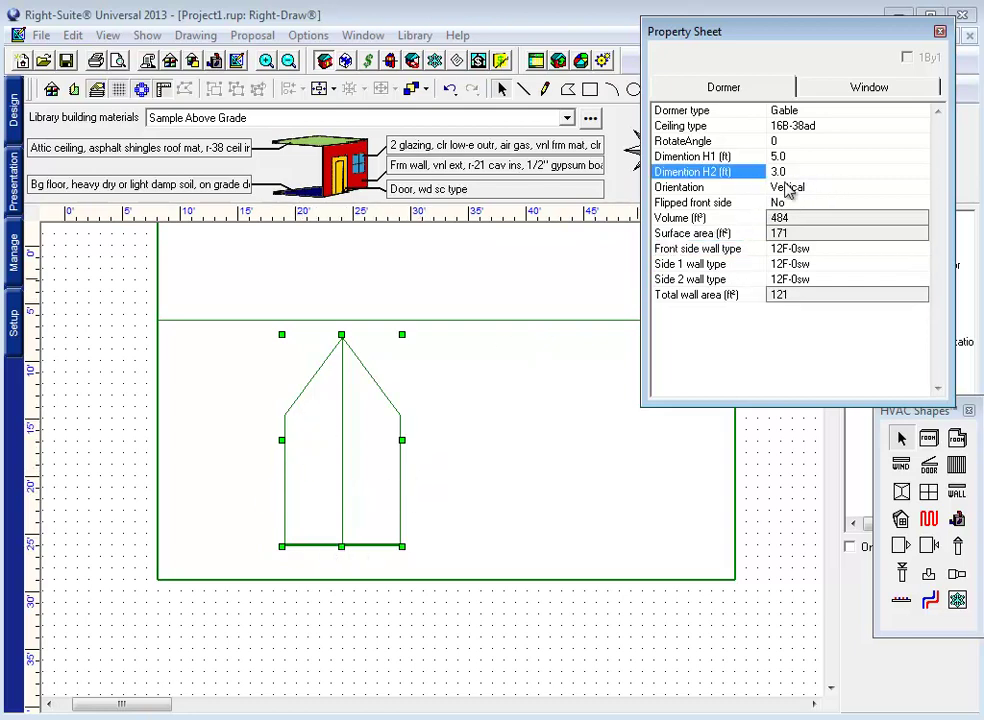
# Set the dormer's Flipped front side property to Yes and check its ceiling type
pyautogui.click(789, 204)
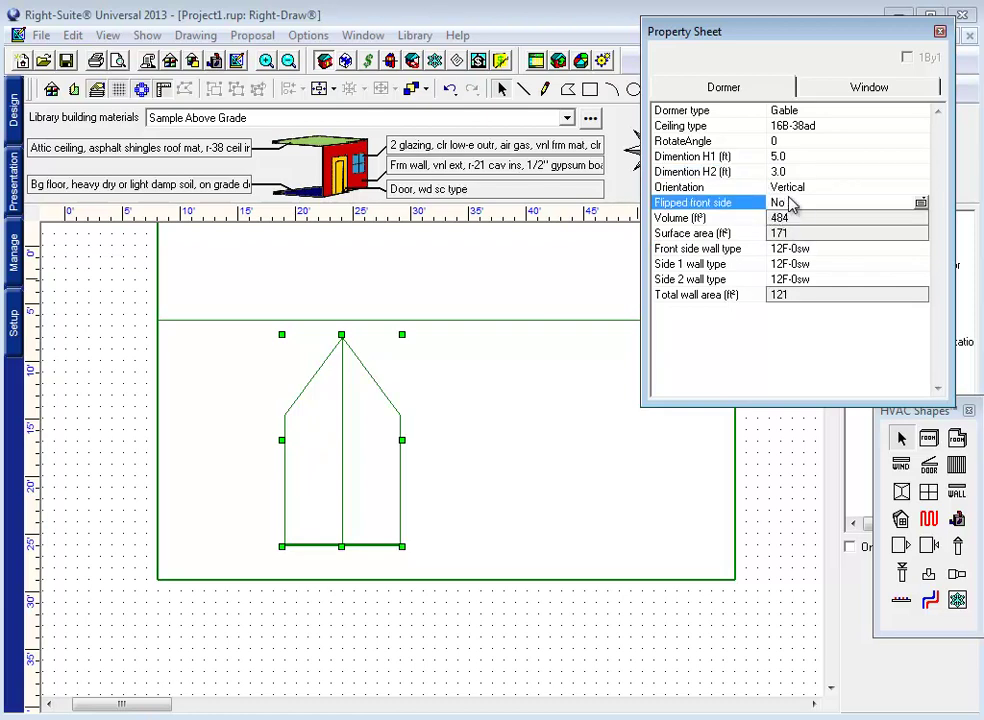
pyautogui.click(789, 204)
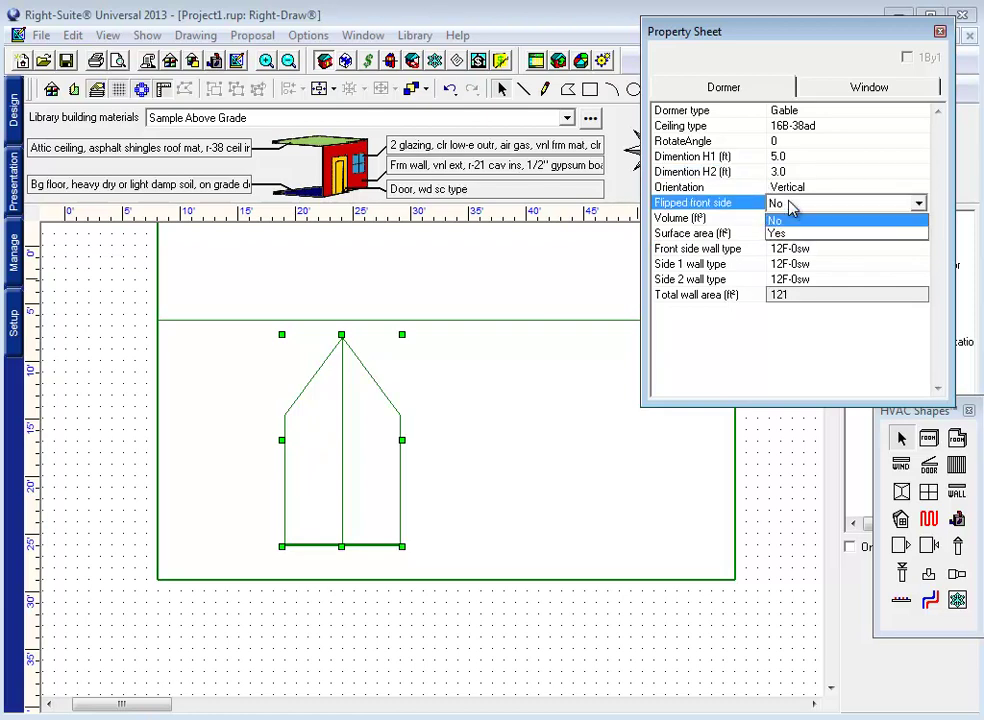
pyautogui.click(778, 232)
pyautogui.click(795, 127)
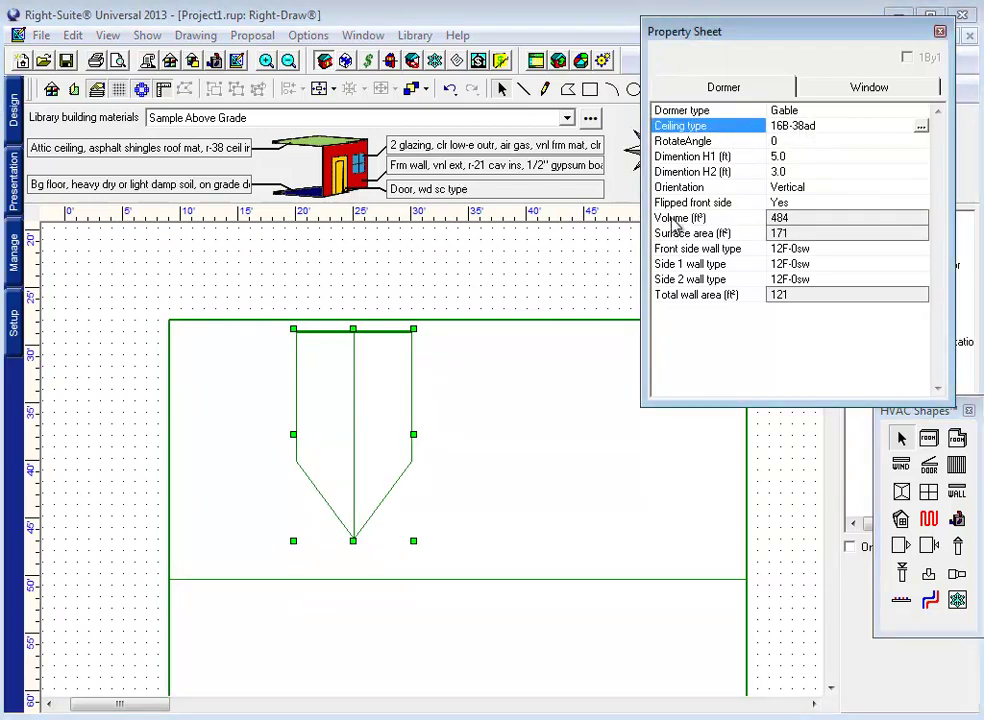
# Add a window to the dormer and review the window's width, height and storm window properties
pyautogui.click(868, 88)
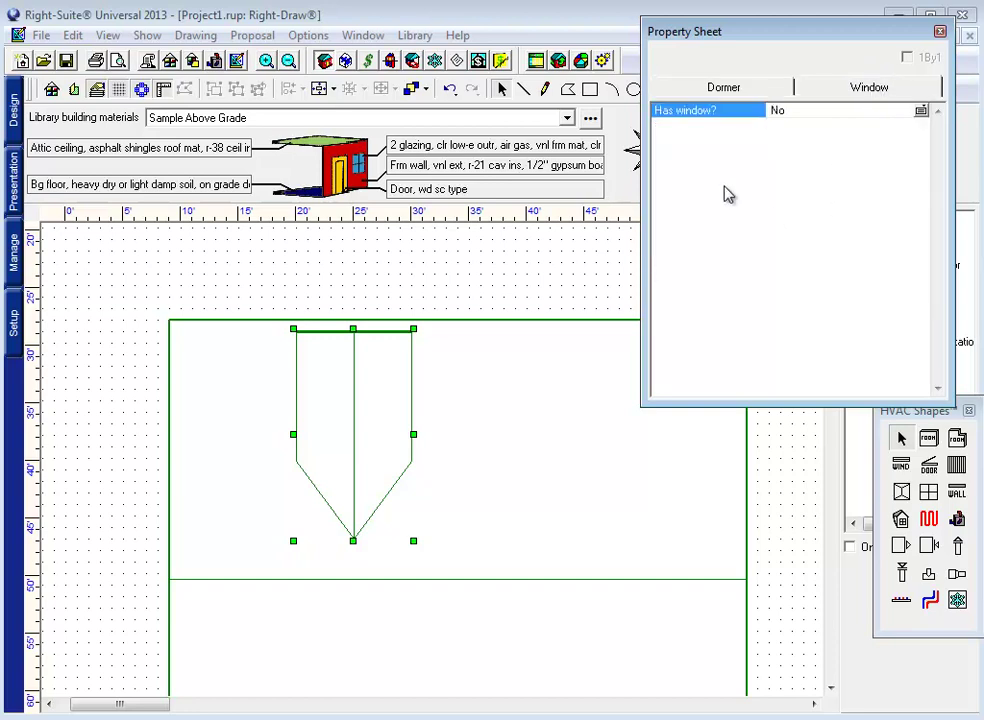
pyautogui.click(815, 112)
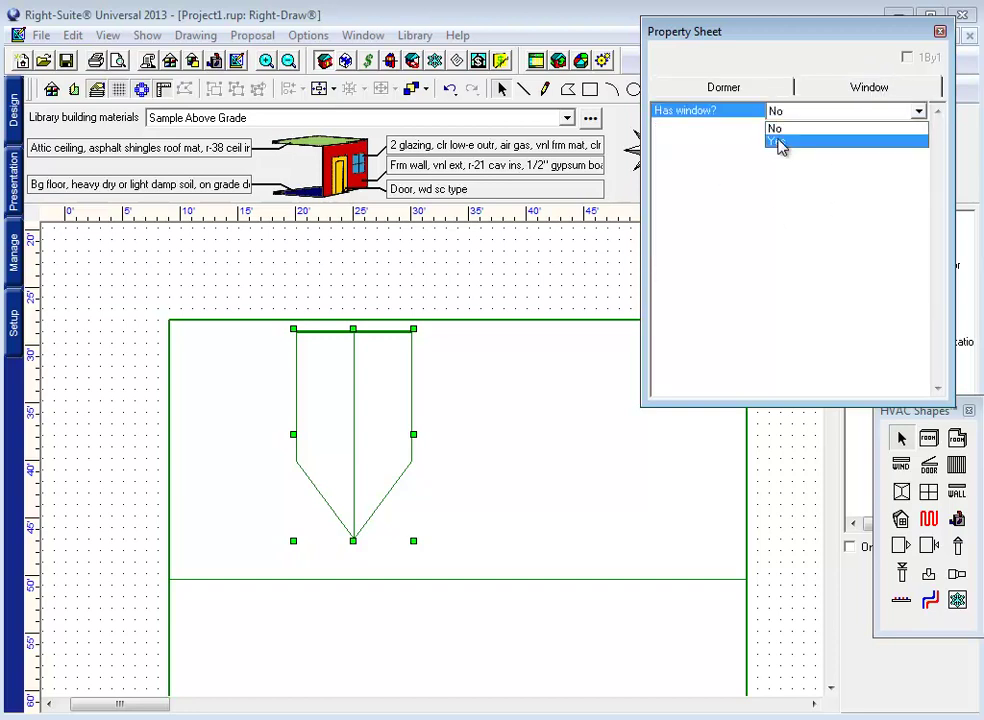
pyautogui.click(779, 142)
pyautogui.click(733, 143)
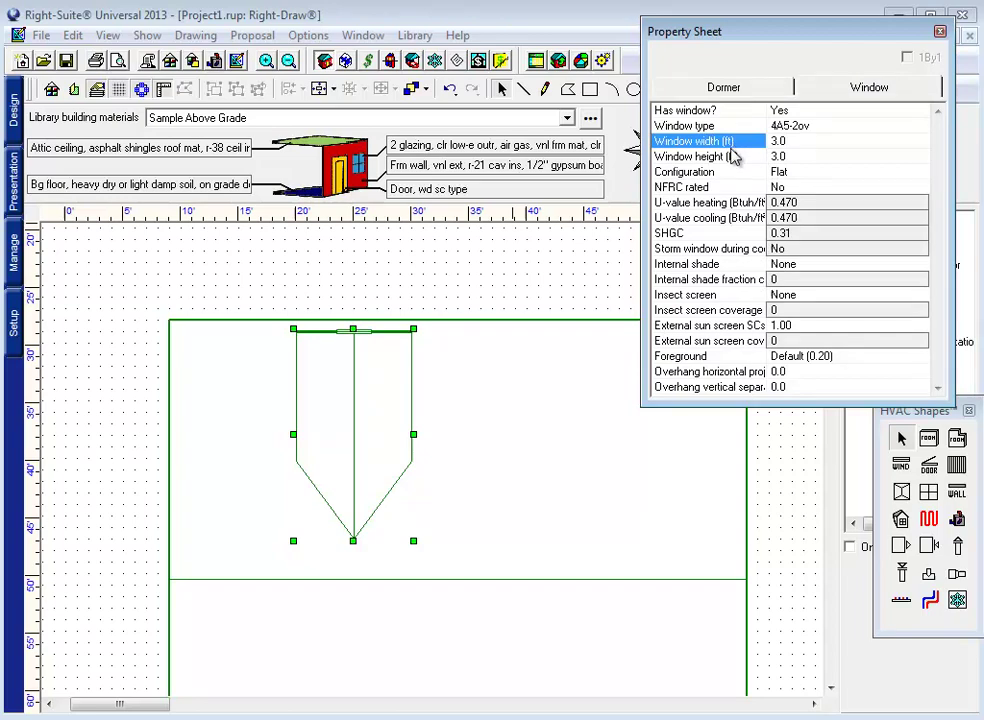
pyautogui.click(728, 157)
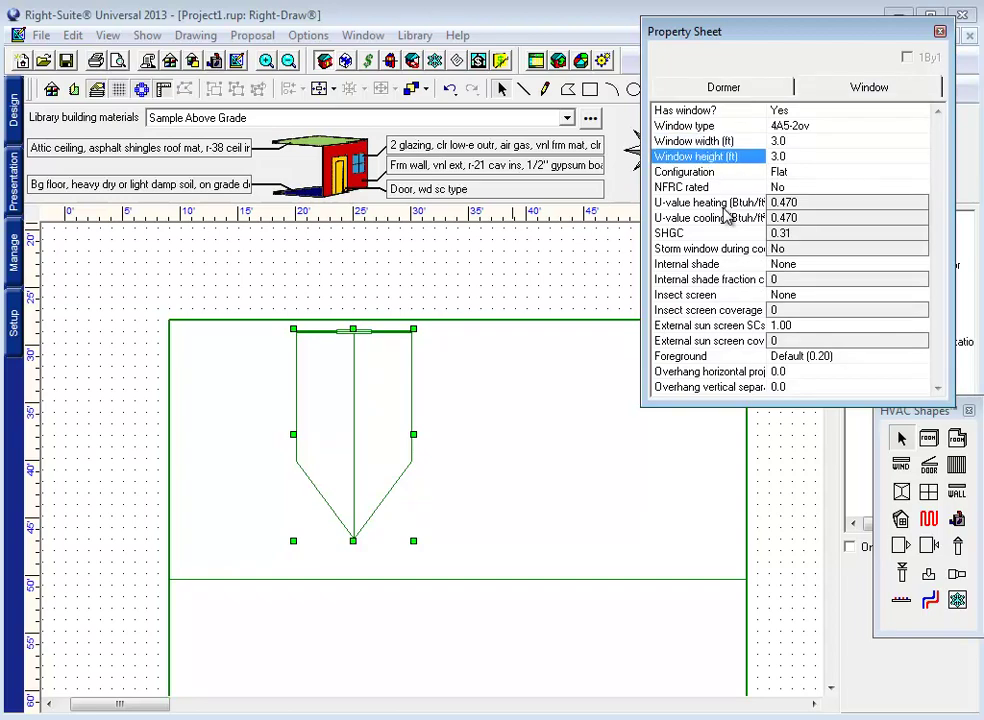
pyautogui.click(725, 249)
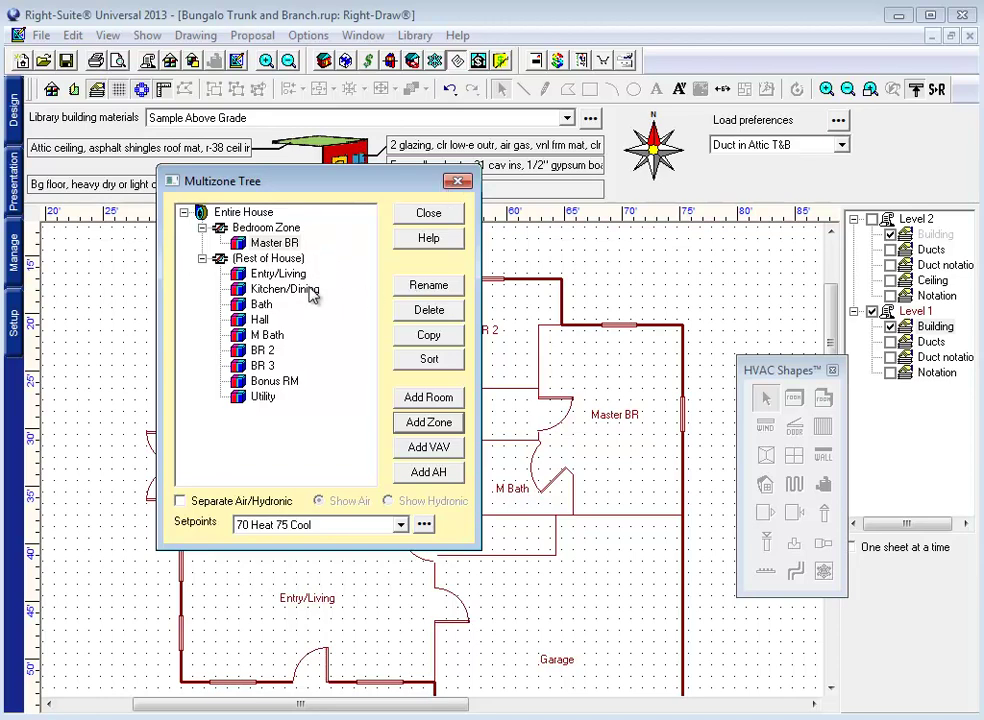
# Move the rooms M Bath, BR 2 and BR 3 from (Rest of House) into the Bedroom Zone of the Multizone Tree
pyautogui.moveTo(340, 200); pyautogui.dragTo(115, 163)
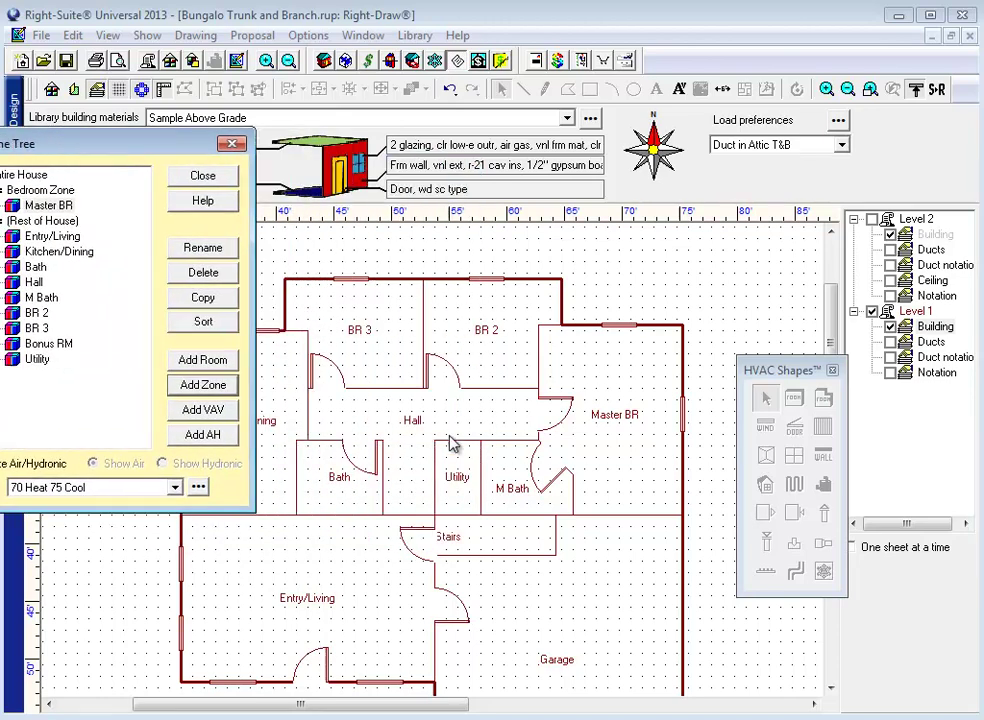
pyautogui.click(40, 313)
pyautogui.keyDown('shift'); pyautogui.click(40, 328); pyautogui.keyUp('shift')
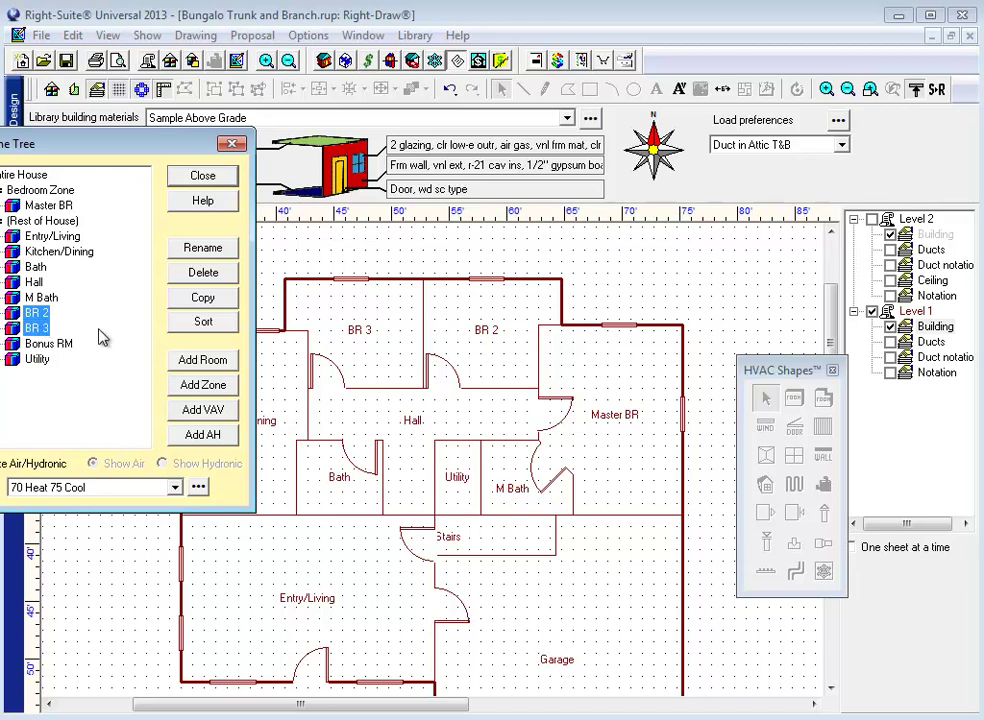
pyautogui.keyDown('ctrl'); pyautogui.click(48, 299); pyautogui.keyUp('ctrl')
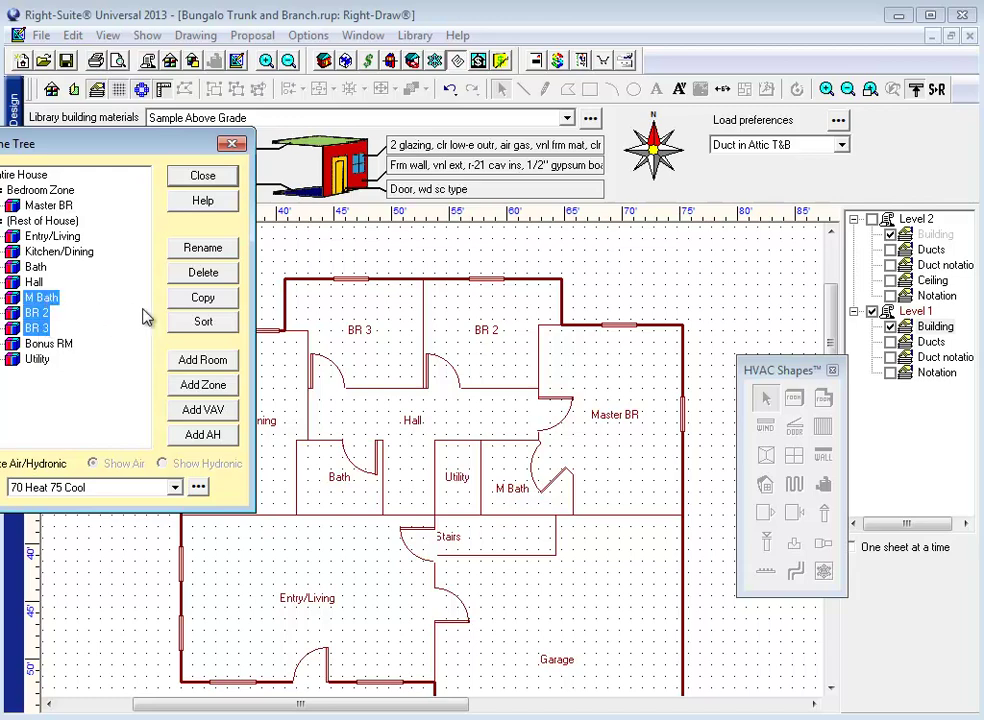
pyautogui.click(38, 285)
pyautogui.click(42, 298)
pyautogui.keyDown('shift'); pyautogui.click(38, 328); pyautogui.keyUp('shift')
pyautogui.moveTo(30, 314); pyautogui.dragTo(72, 192)
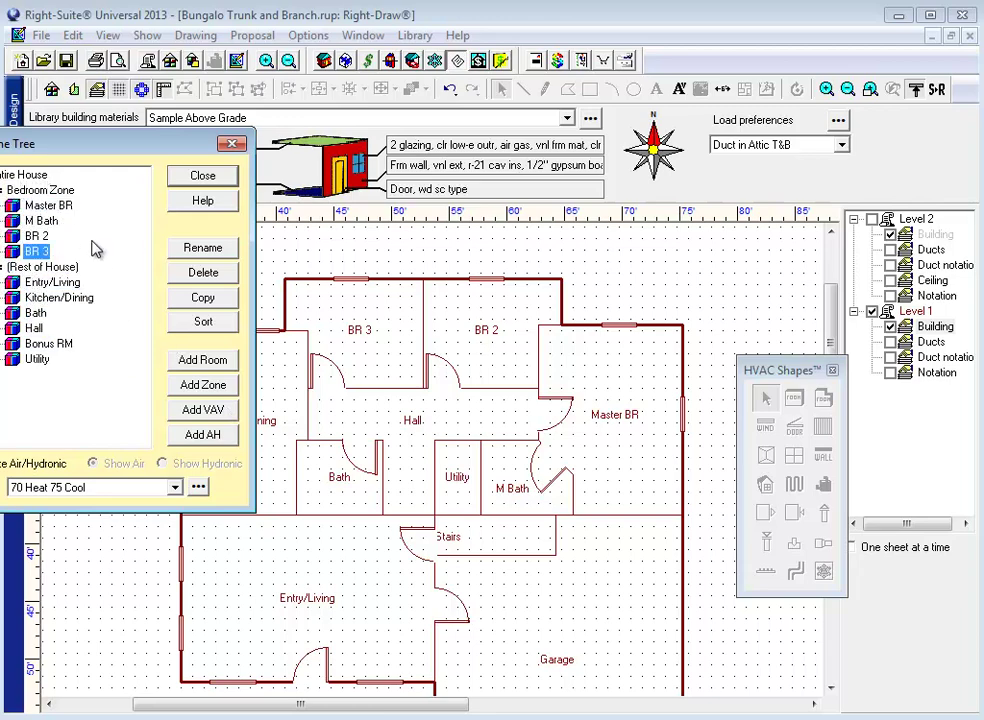
# Preview the Loads: Component Constructions report for all listed zones and rooms, and close the preview
pyautogui.click(41, 35)
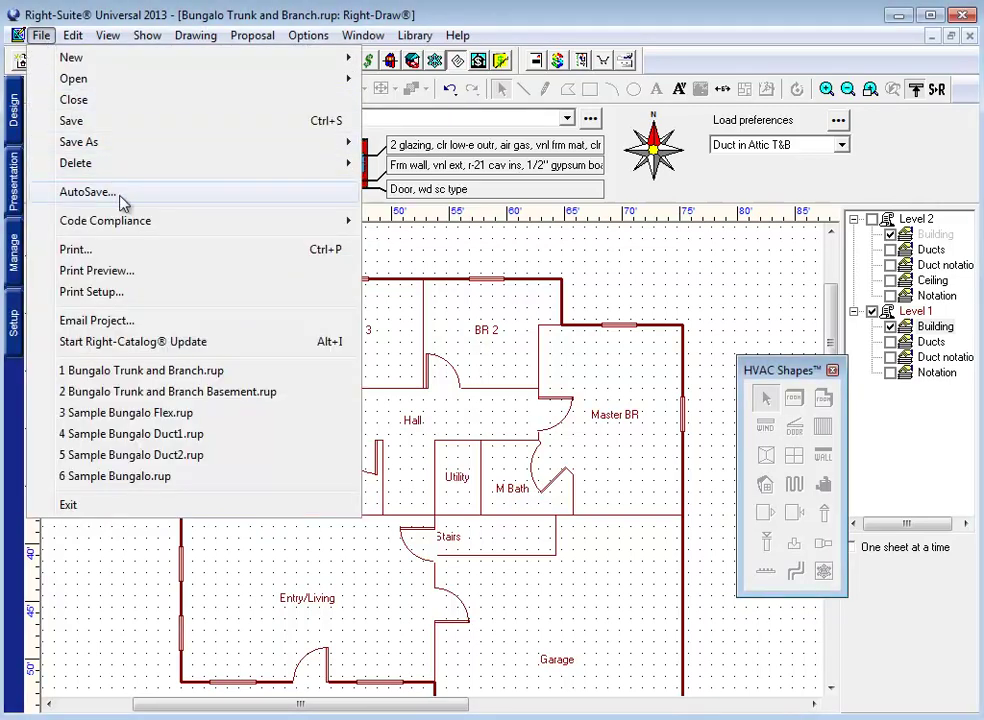
pyautogui.click(112, 270)
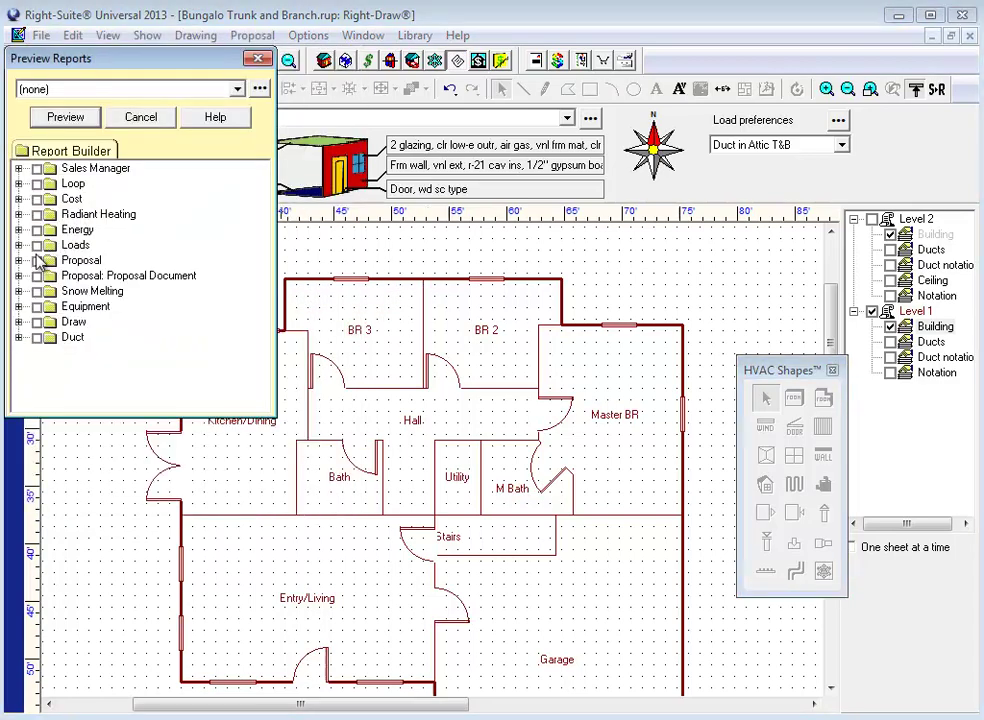
pyautogui.click(19, 245)
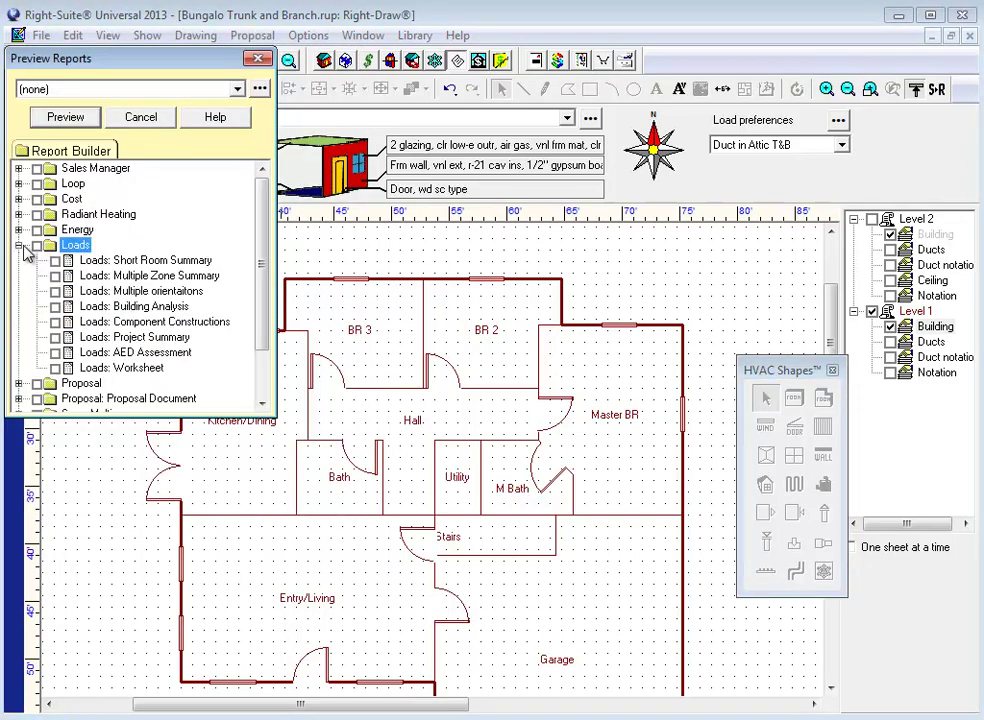
pyautogui.click(55, 322)
pyautogui.click(64, 117)
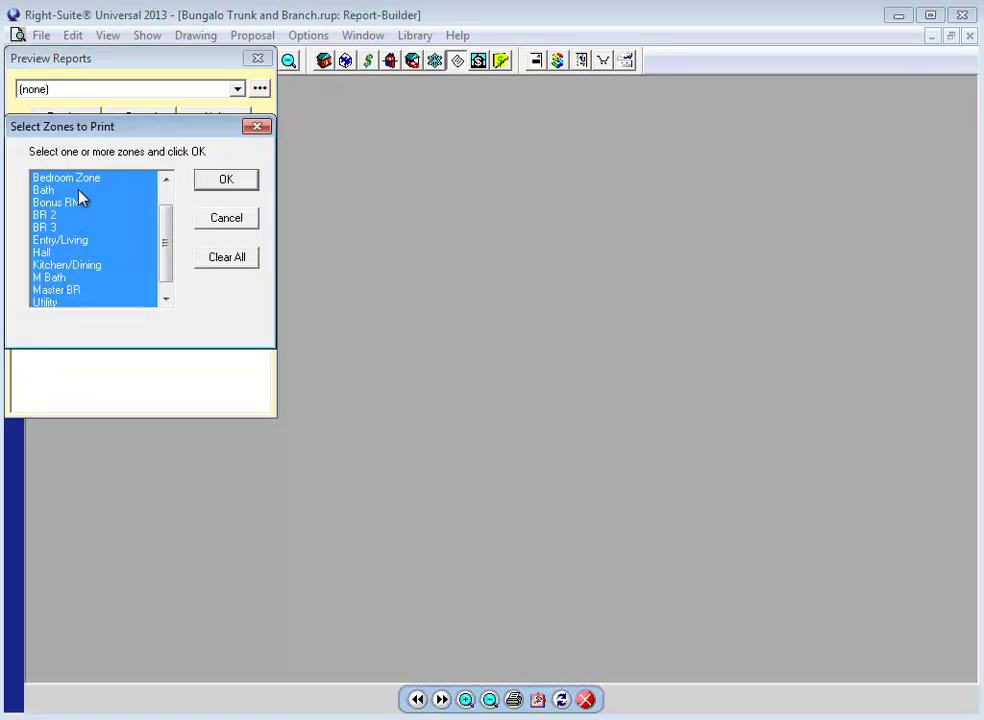
pyautogui.click(226, 185)
pyautogui.click(584, 700)
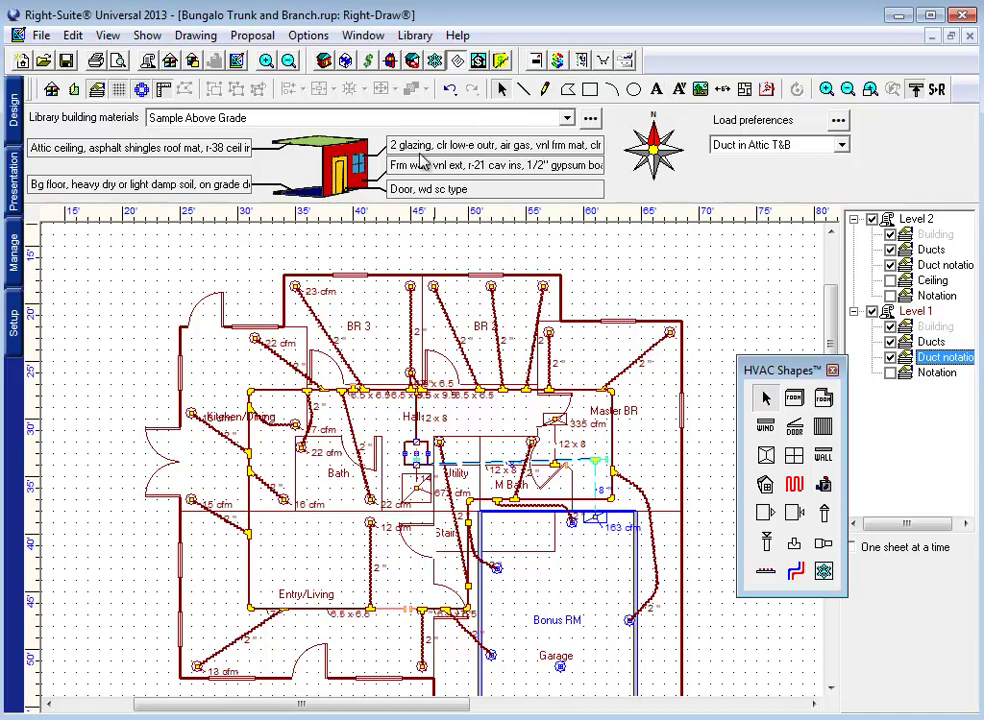
# Open the project's Bill of Materials and examine the duct system equipment entries
pyautogui.click(562, 60)
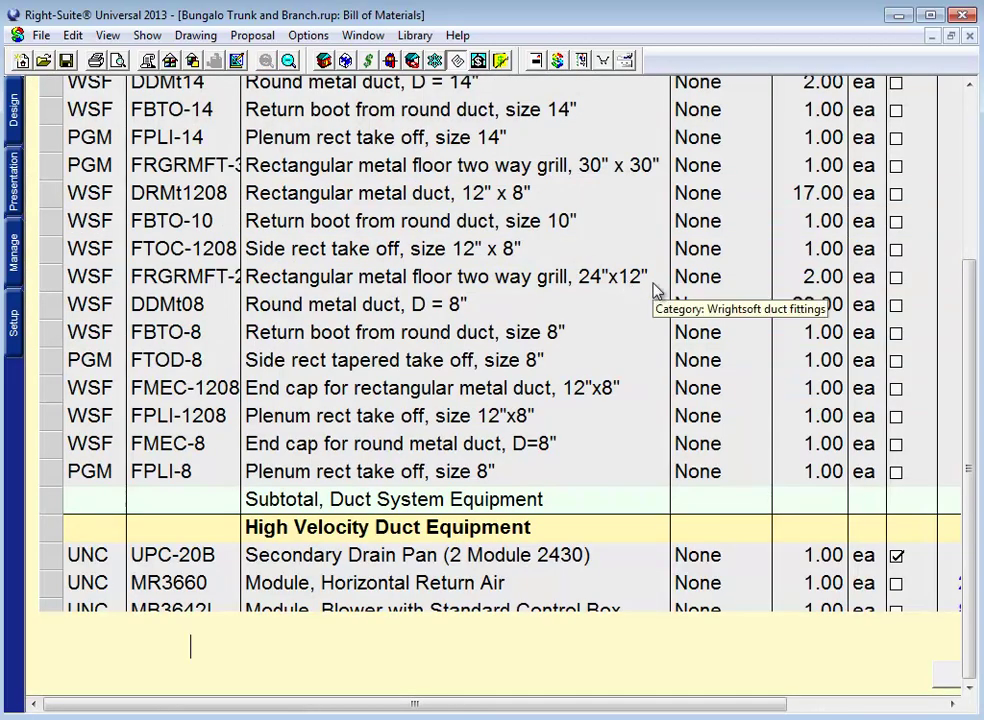